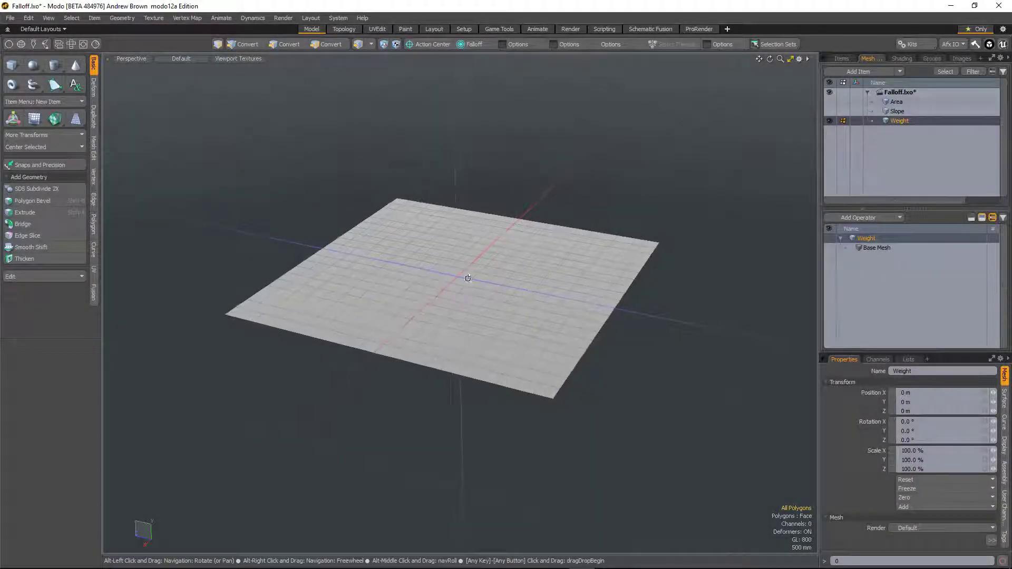
- Preview the Weight mesh's weight map with Vertex Map shading, and return the viewport to Default shading
left_click_drag(468, 278, 479, 274, "ctrl+alt")
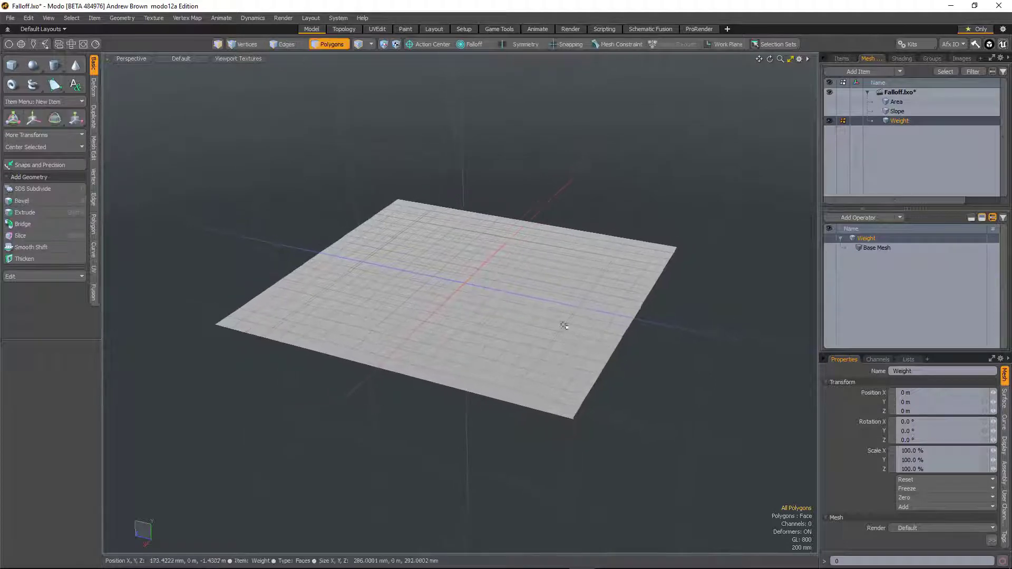
left_click_drag(544, 273, 531, 278, "ctrl+alt")
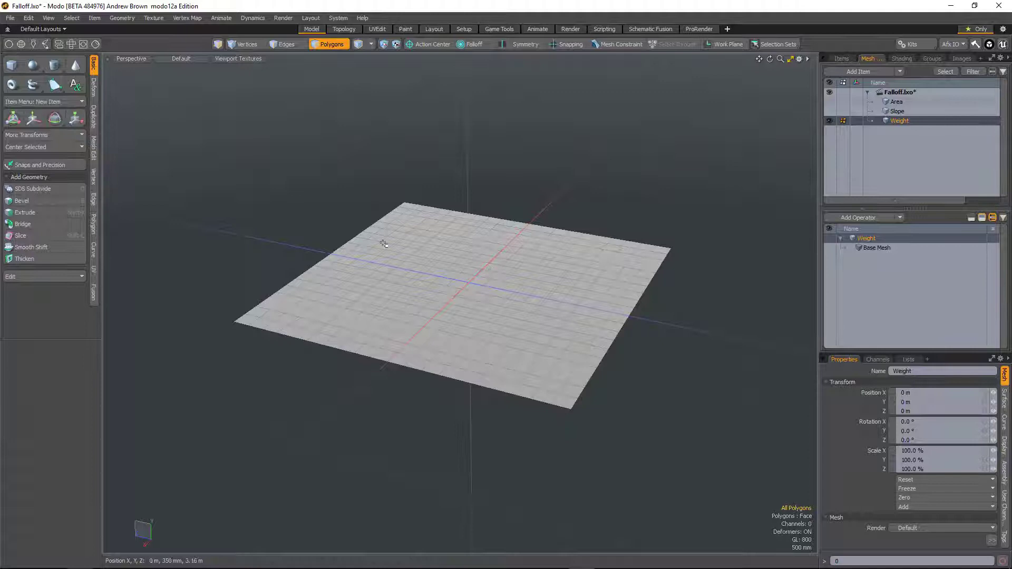
left_click_drag(501, 280, 506, 285, "alt+shift")
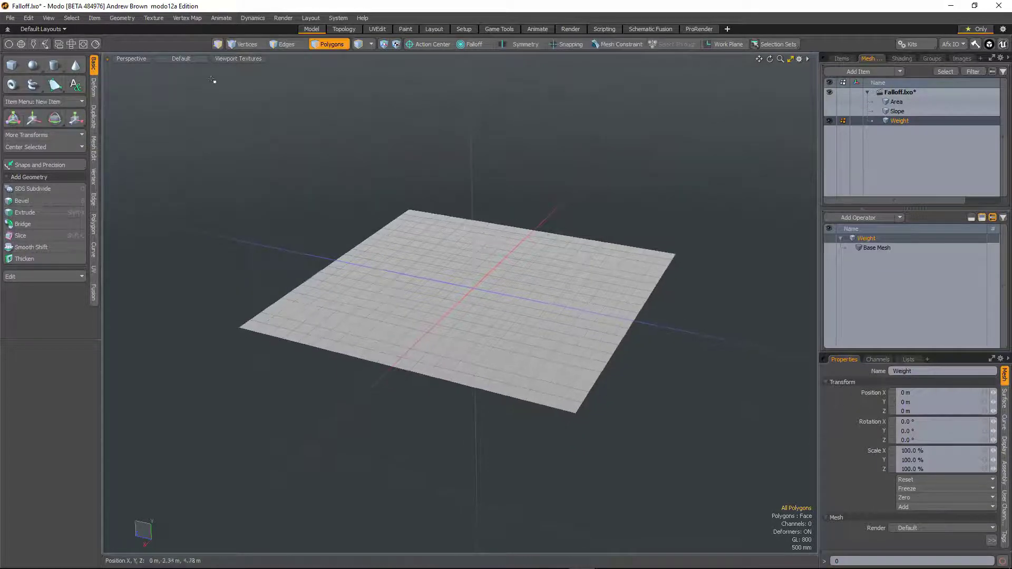
left_click(181, 59)
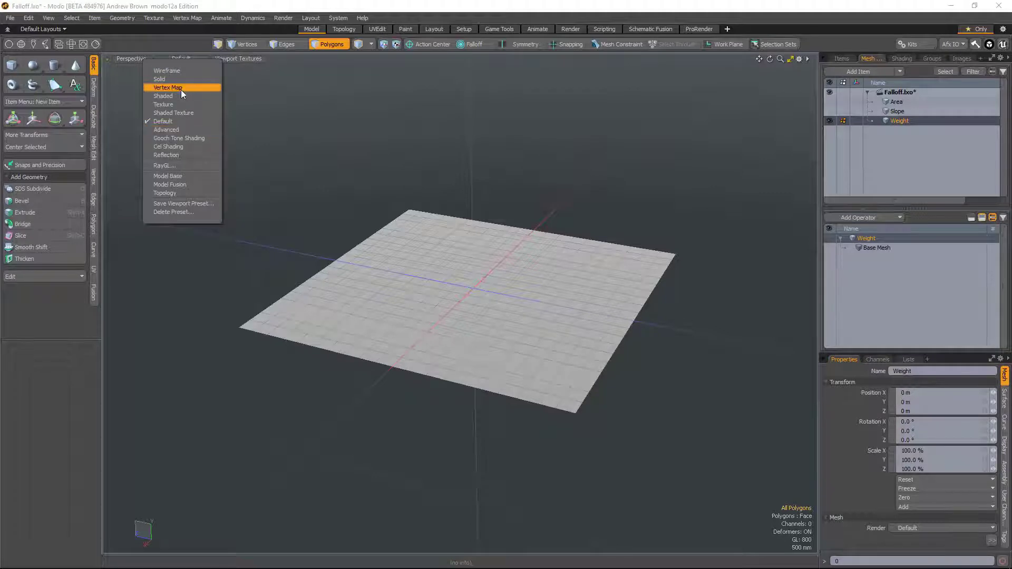
left_click(181, 89)
left_click(176, 61)
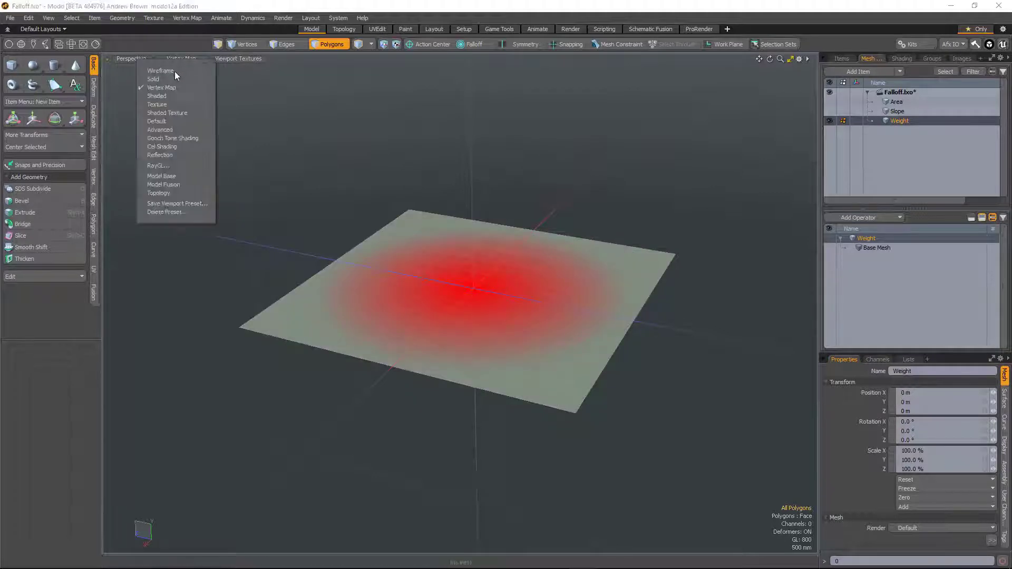
left_click(175, 121)
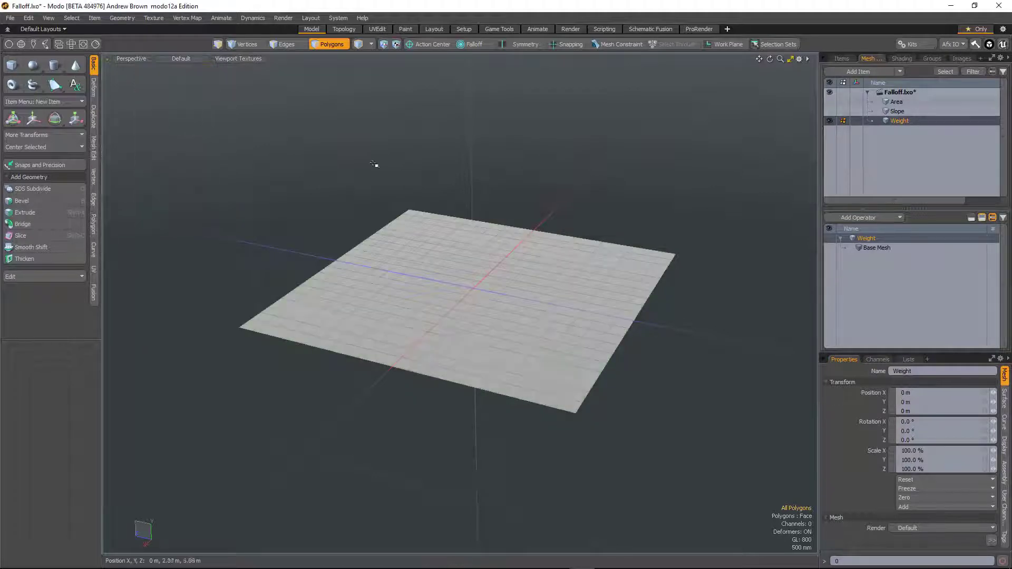
- Add a Polygon Bevel operator to the Weight mesh with Group Polygons off, about 1.64 m shift and 34 mm inset
left_click(865, 218)
type("pol")
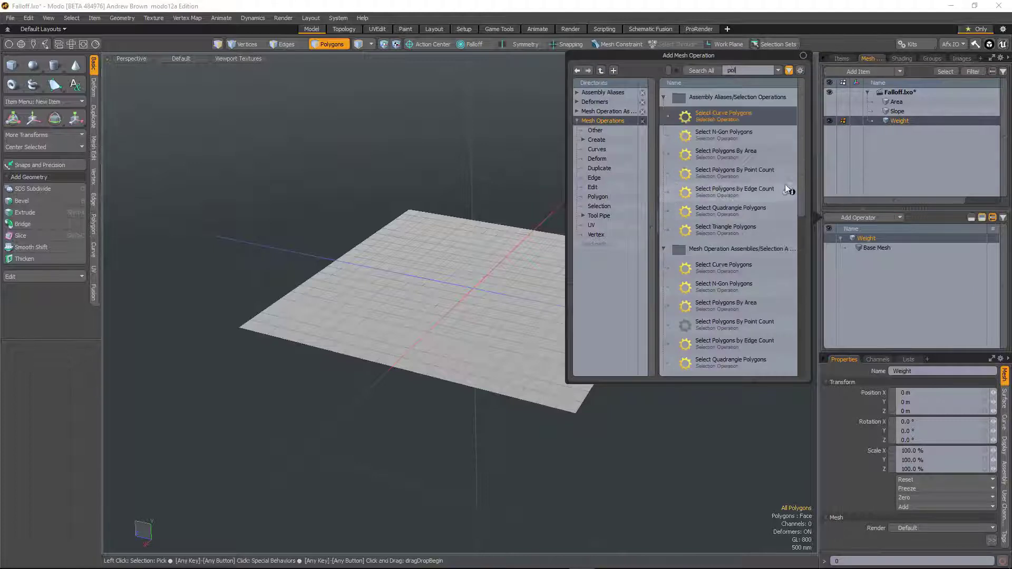
scroll(797, 255, "down", 1)
scroll(797, 255, "down", 3)
double_click(725, 289)
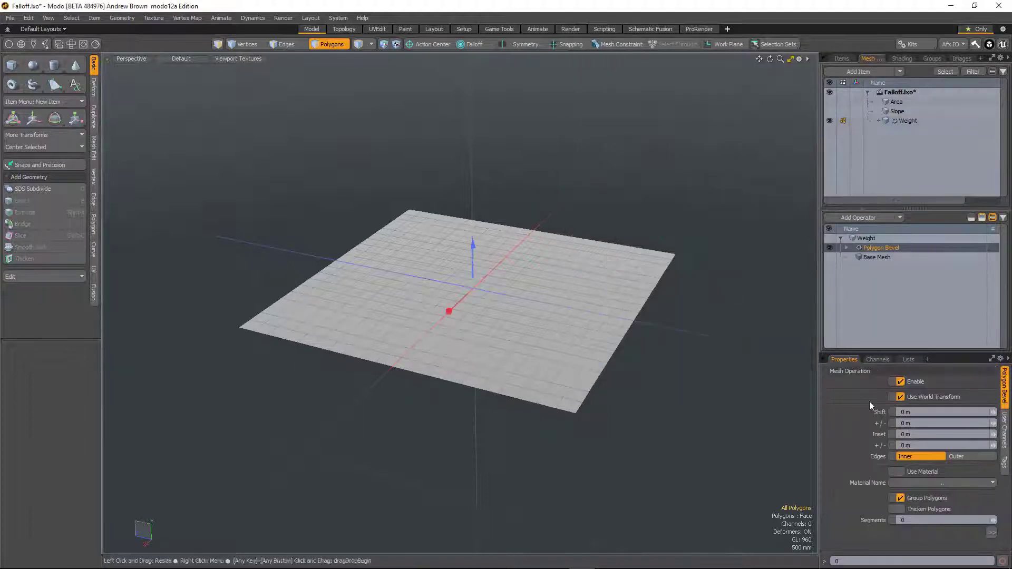
left_click_drag(473, 249, 451, 183)
left_click_drag(445, 220, 443, 228)
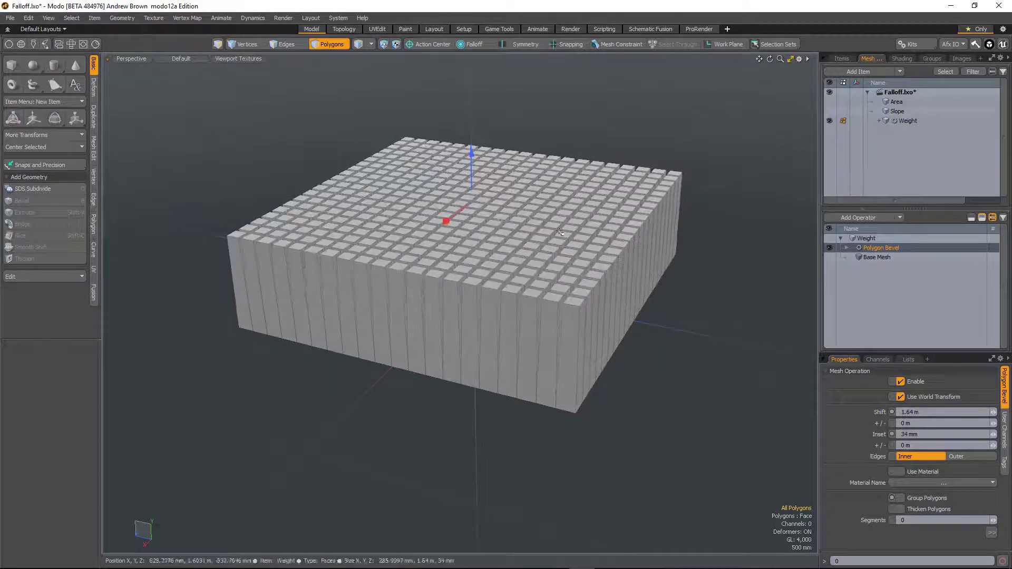
- Add a Weight Map Falloff to the Polygon Bevel's Tool Pipe and assign the Weight map to it
left_click(847, 248)
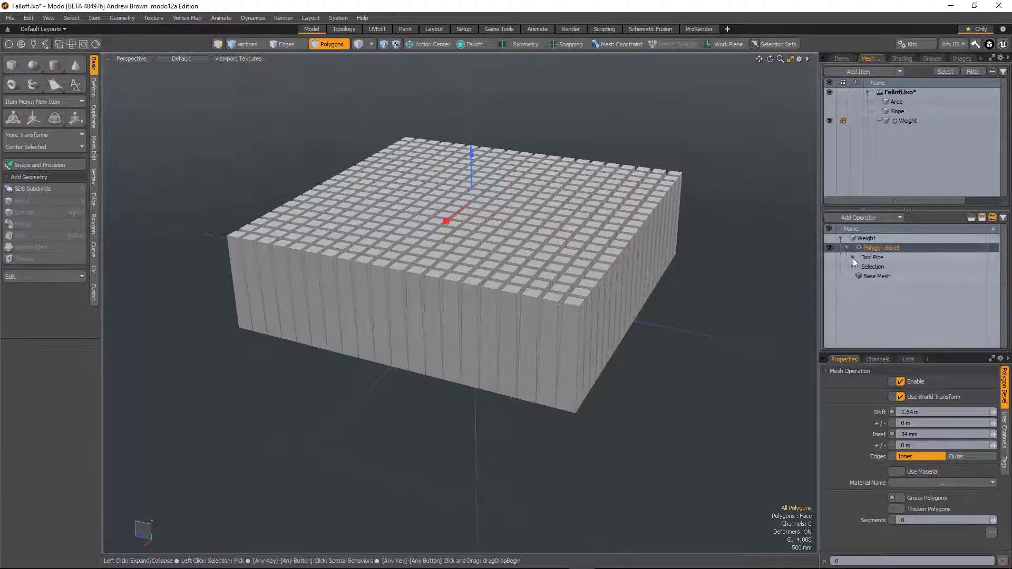
left_click(853, 257)
left_click(886, 267)
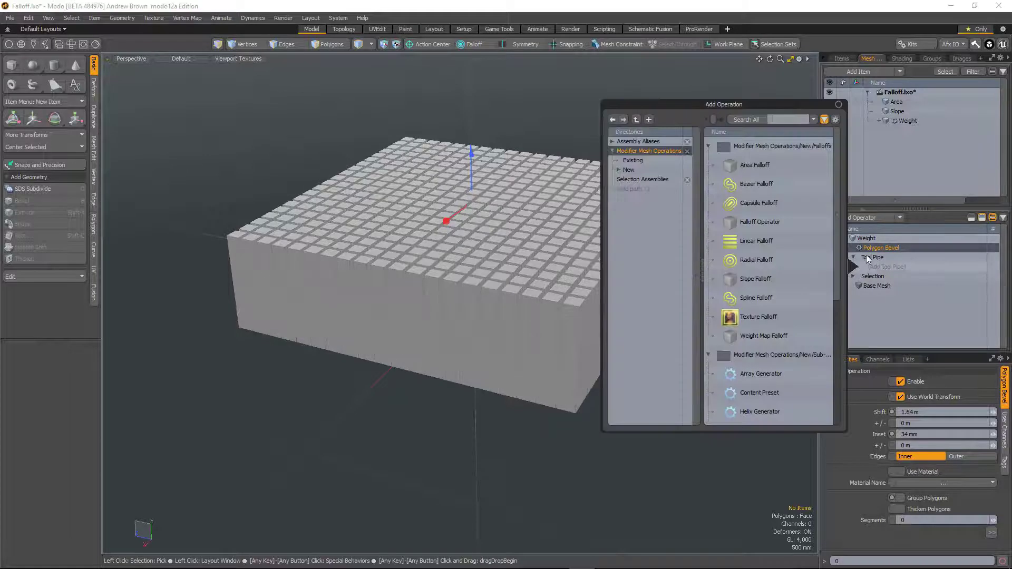
double_click(757, 337)
left_click(934, 436)
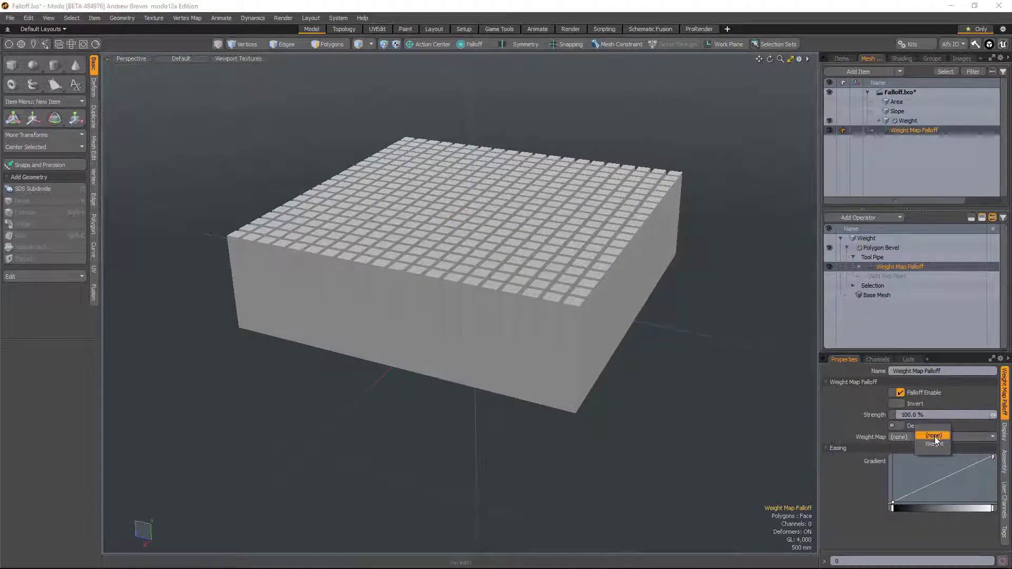
left_click(934, 446)
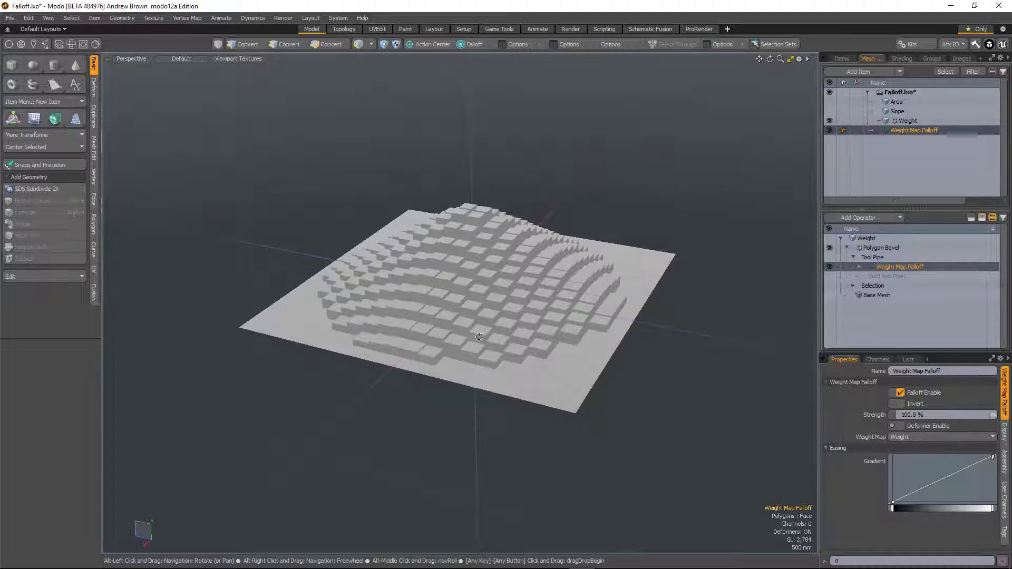
- Add a key to the weight map falloff's easing gradient and bend the curve into a gentle start with a steep rise
left_click_drag(477, 335, 464, 252, "alt")
scroll(478, 271, "up", 1)
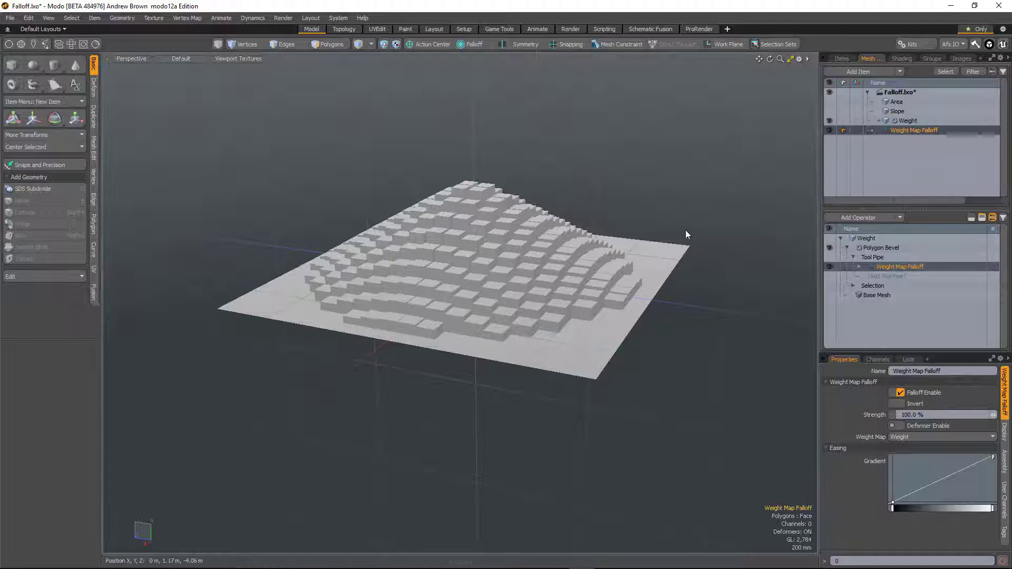
left_click_drag(662, 229, 653, 223, "alt+shift")
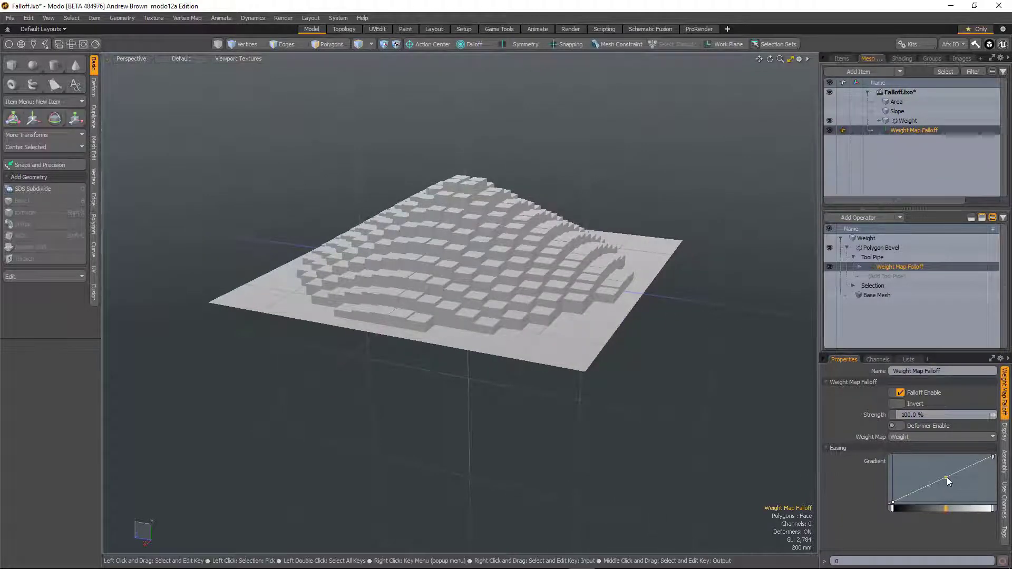
left_click_drag(947, 477, 954, 499)
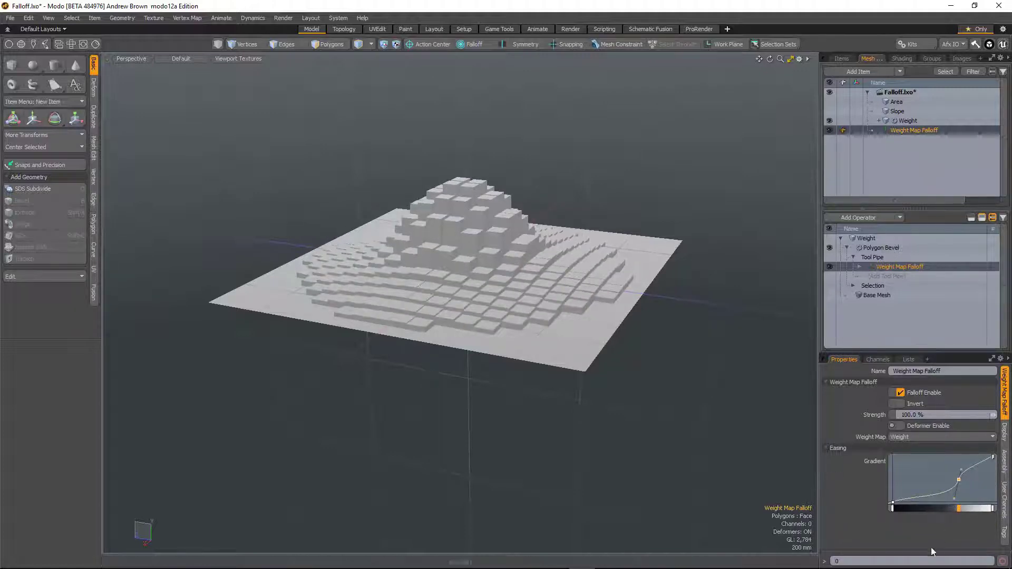
- Make the Slope mesh visible beside the Weight mesh and select it
left_click_drag(474, 171, 558, 258, "alt")
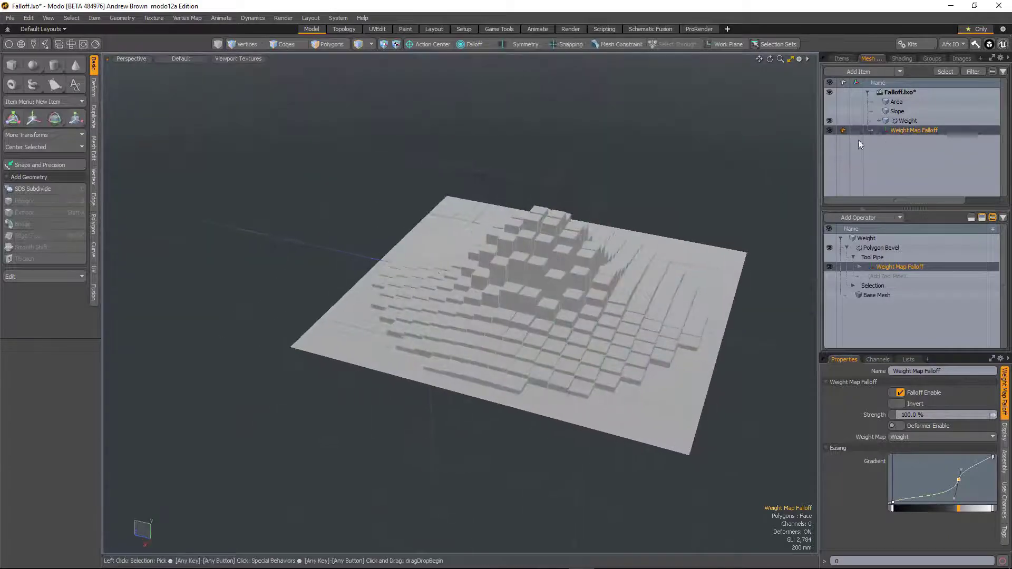
left_click(829, 111)
left_click(899, 112)
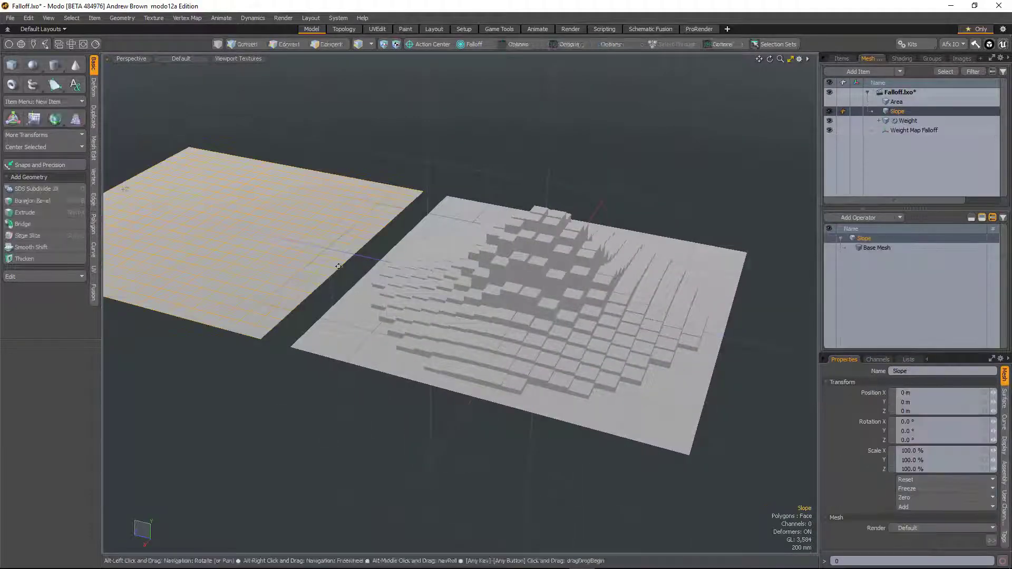
left_click_drag(295, 358, 397, 315, "alt+shift")
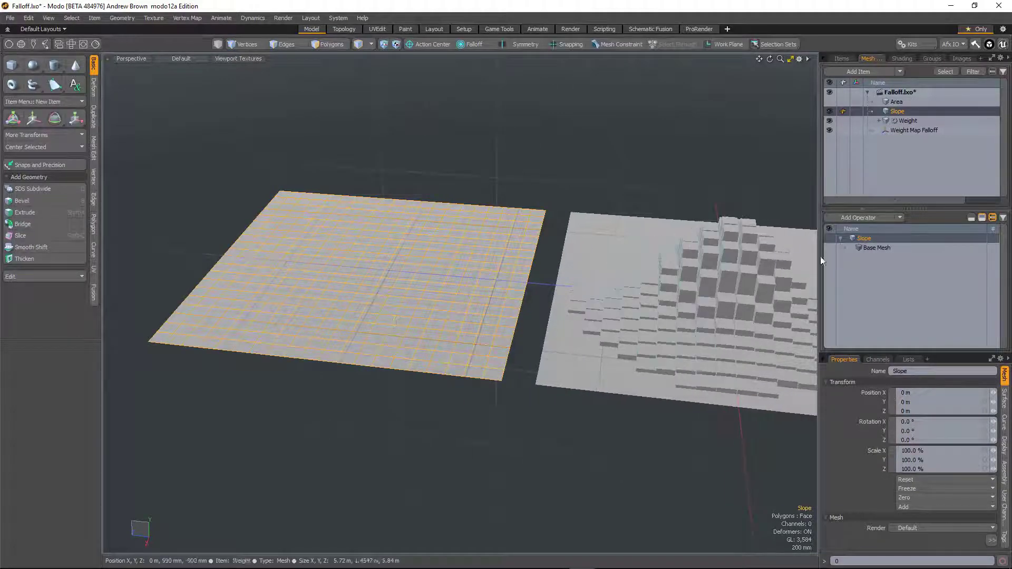
- Add a Polygon Bevel operator to the Slope mesh with Group Polygons off, about 1.68 m shift and 24 mm inset
left_click(859, 217)
type("pol")
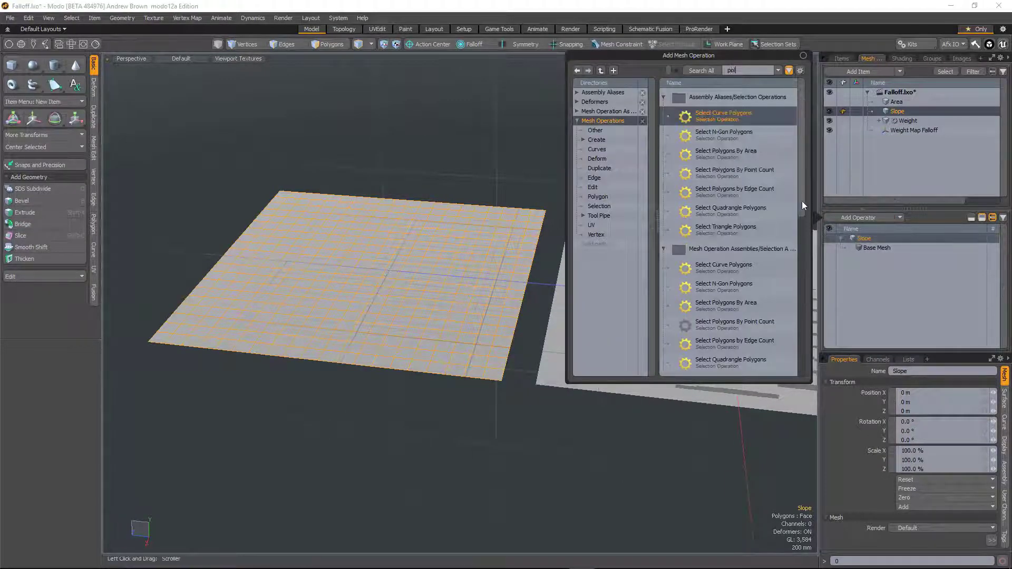
scroll(766, 301, "down", 3)
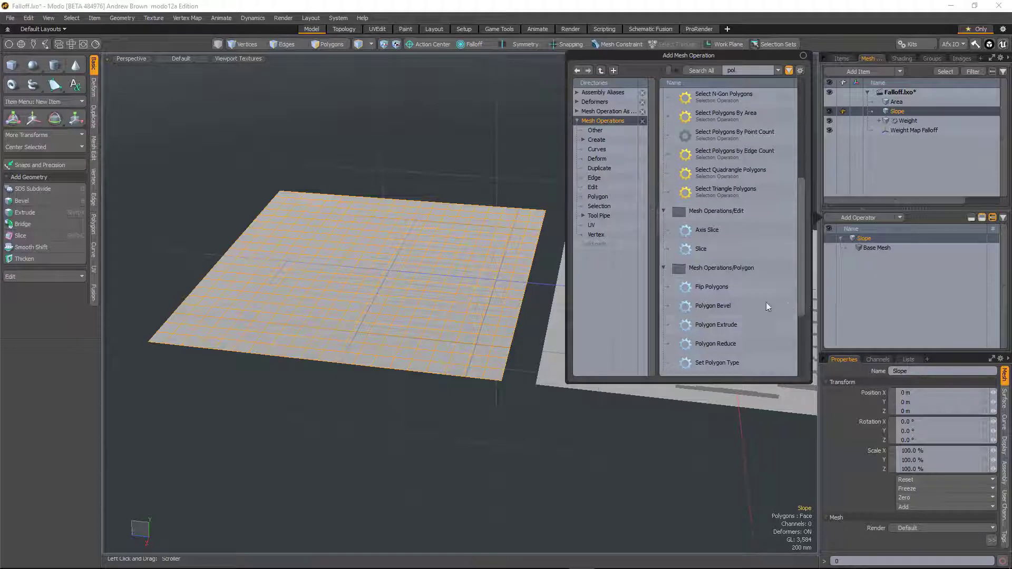
double_click(716, 307)
left_click(899, 498)
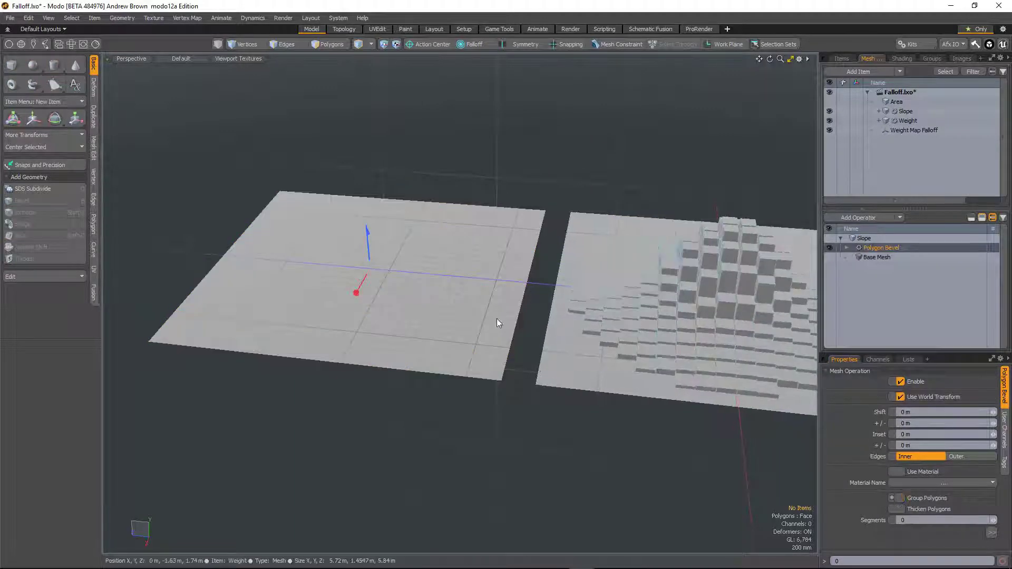
left_click_drag(367, 232, 360, 139)
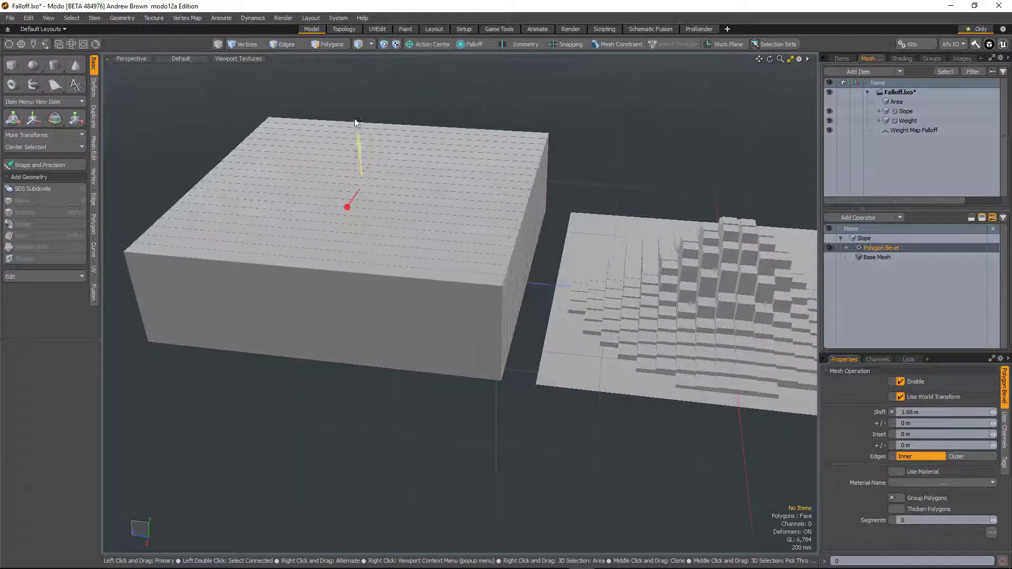
left_click_drag(348, 207, 347, 208)
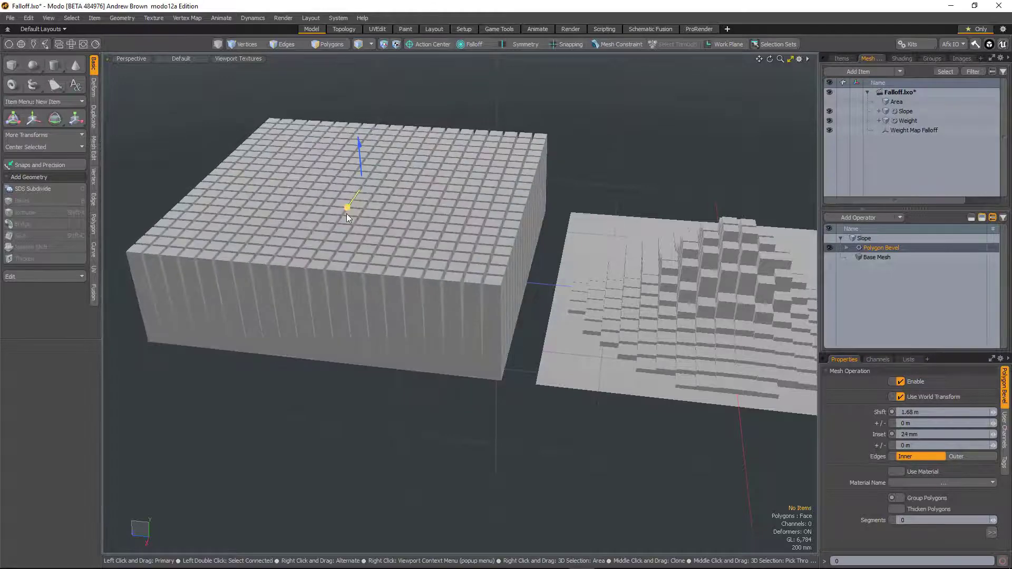
- Add a Slope Falloff to the Tool Pipe of the Slope mesh's Polygon Bevel
left_click_drag(413, 333, 448, 337, "ctrl+alt")
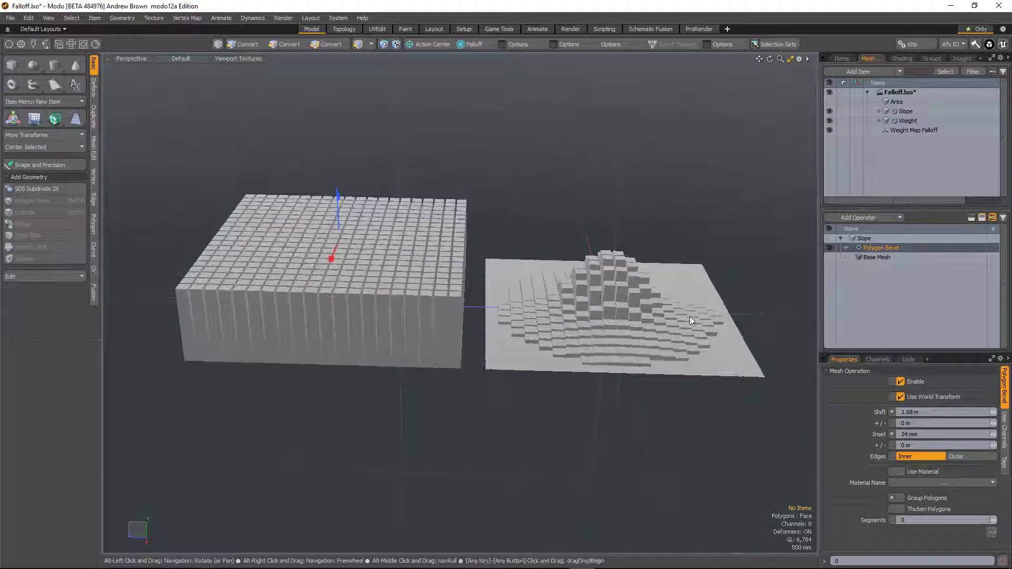
left_click(847, 253)
left_click(885, 267)
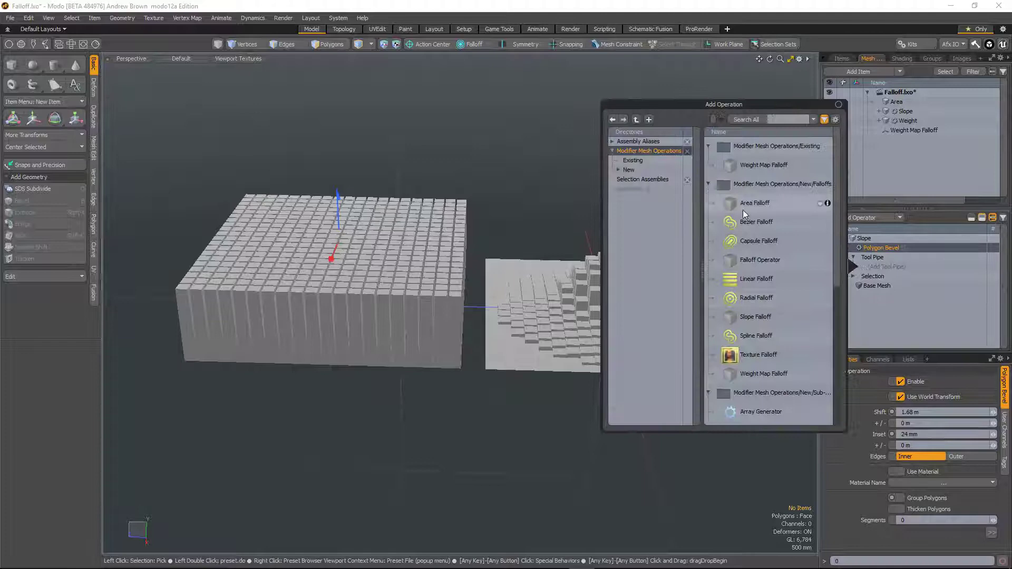
double_click(754, 316)
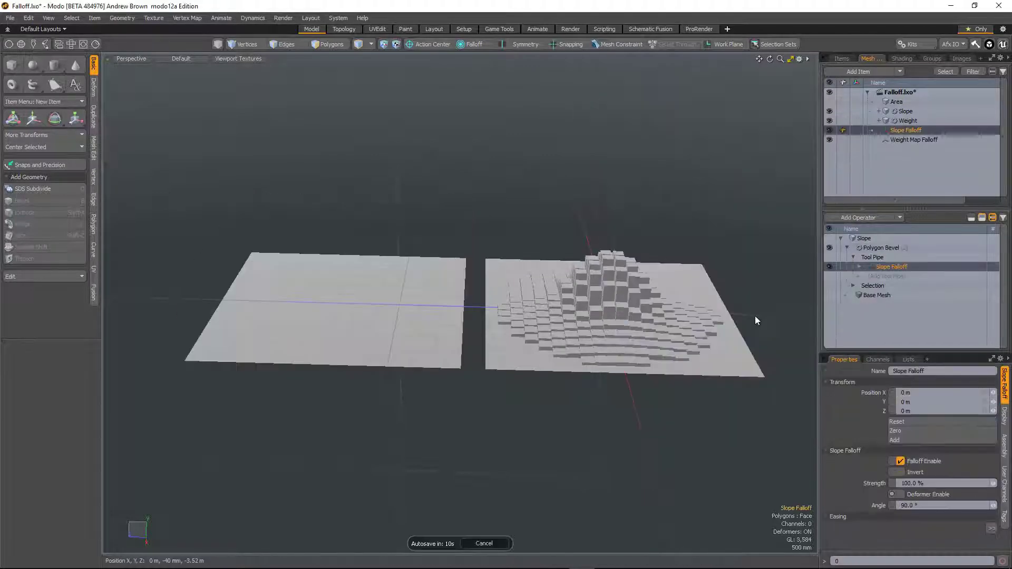
- Enlarge the properties area and move the slope falloff above the Slope mesh, to about Y 3.88 m and Z 6.22 m
left_click_drag(476, 318, 477, 379, "alt")
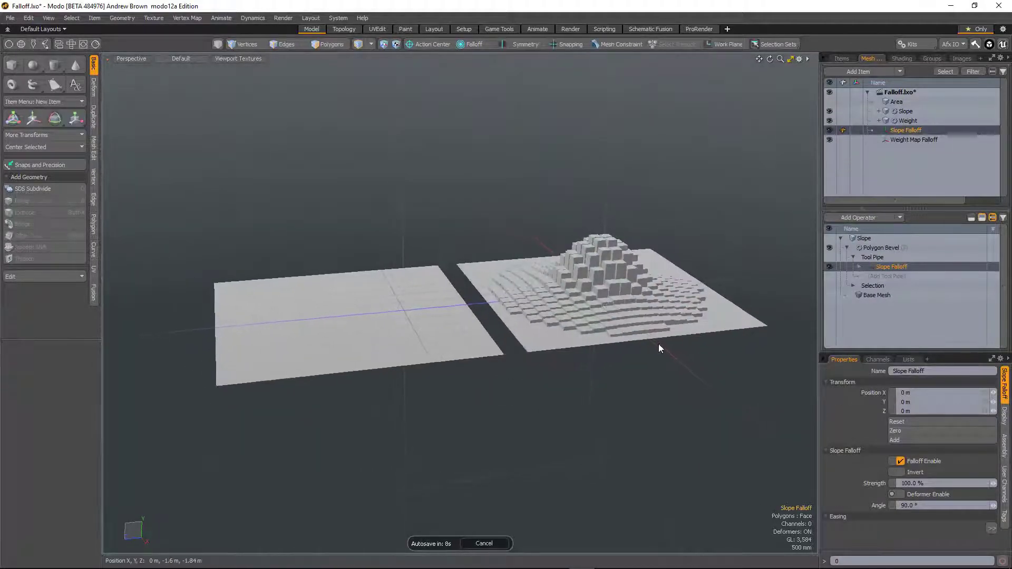
key("w")
left_click_drag(601, 246, 553, 118, "alt")
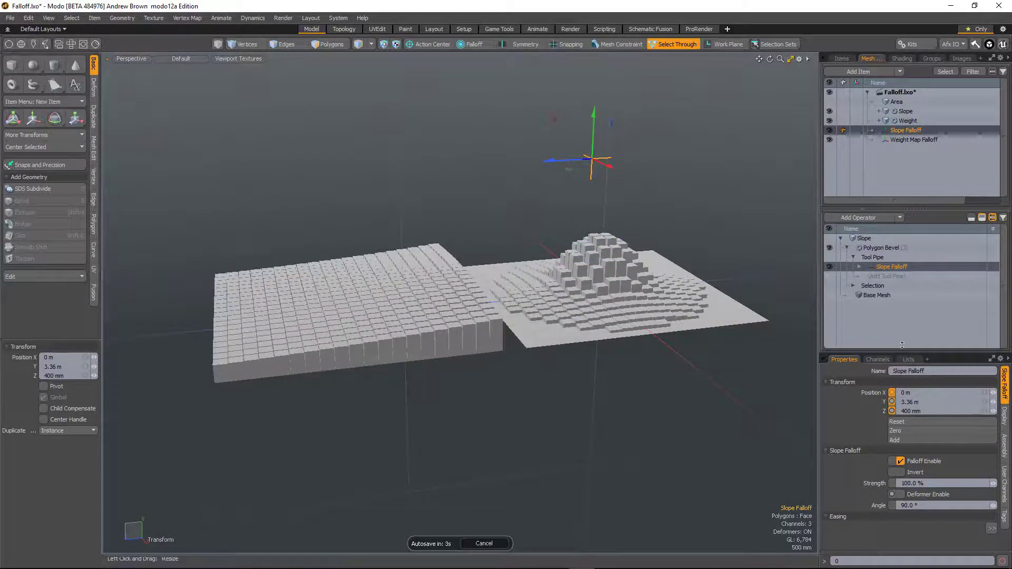
left_click_drag(901, 345, 903, 328)
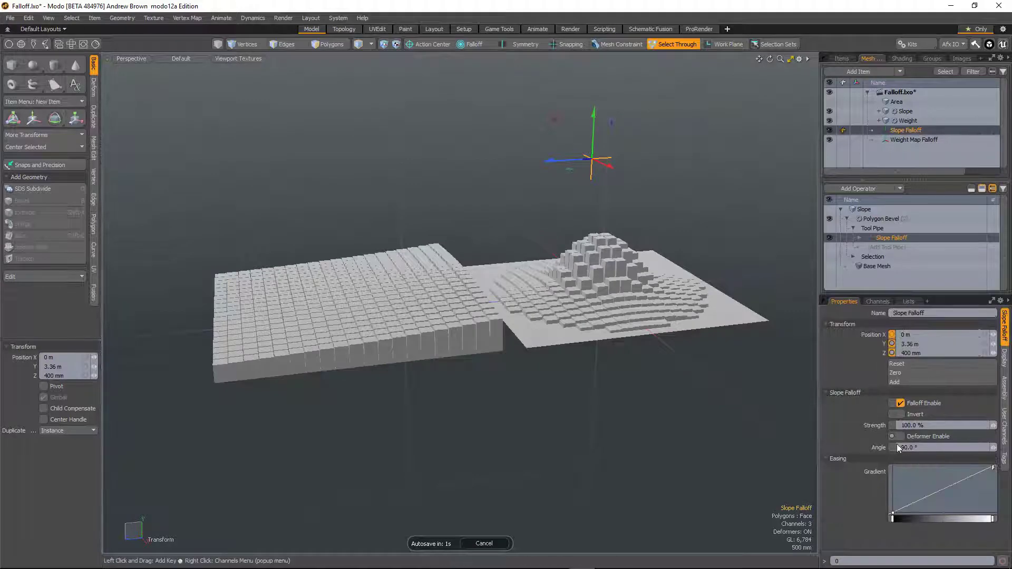
mouse_move(574, 192)
left_mouse_down("alt")
mouse_move(556, 192)
mouse_move(558, 205)
left_mouse_up("alt")
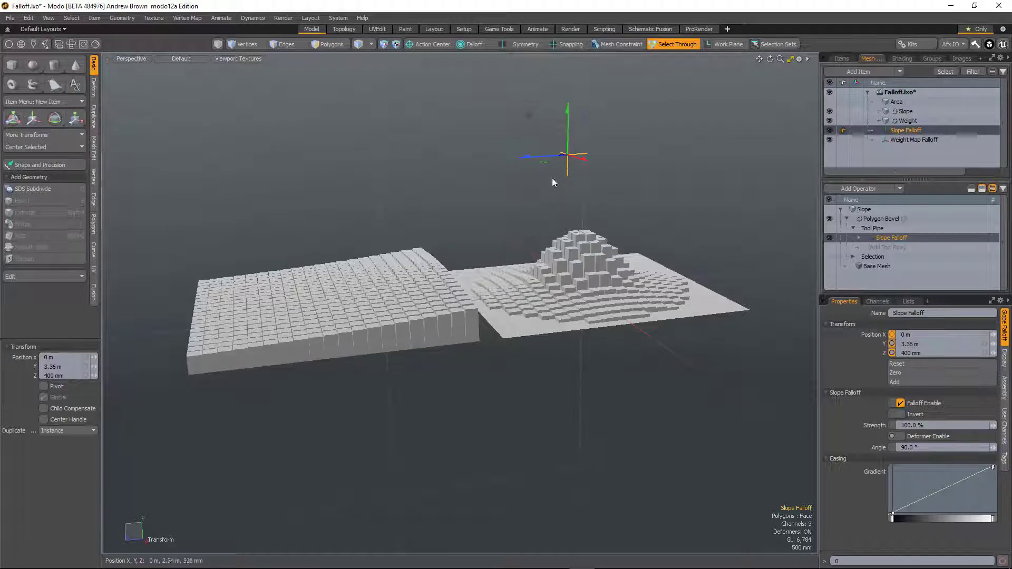
left_click_drag(565, 165, 574, 186, "alt+shift")
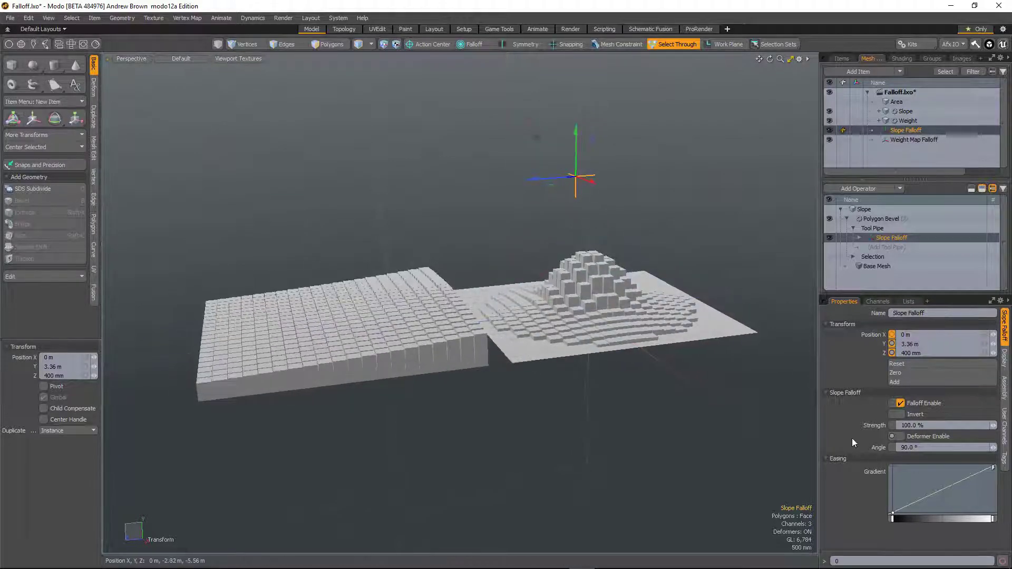
left_click_drag(516, 138, 279, 128)
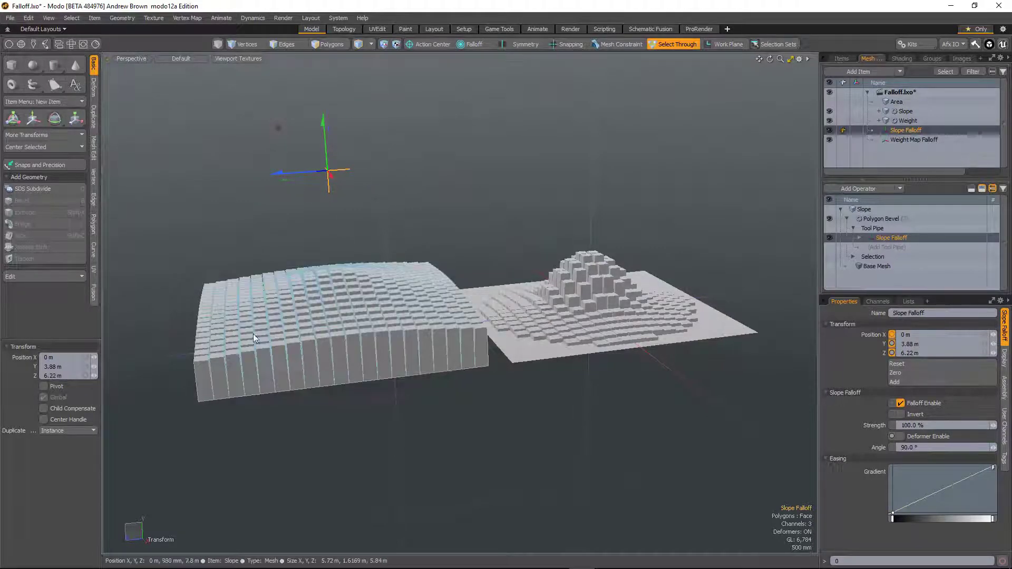
- Set the slope falloff's angle to about 35.8° and add an easing gradient key that bows the curve upward
left_click_drag(996, 449, 942, 475)
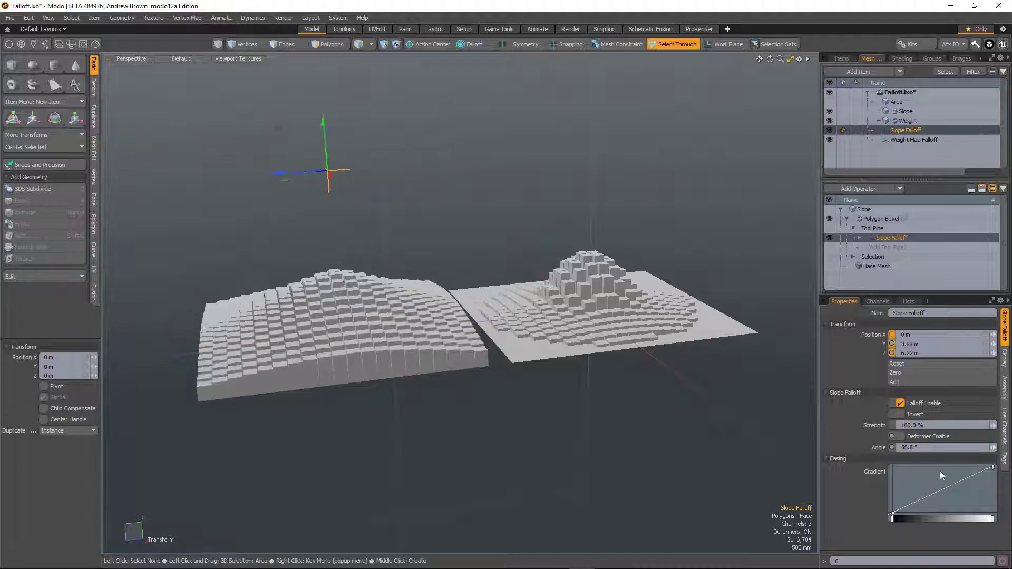
left_click_drag(993, 447, 928, 480)
left_click_drag(344, 288, 434, 493, "alt")
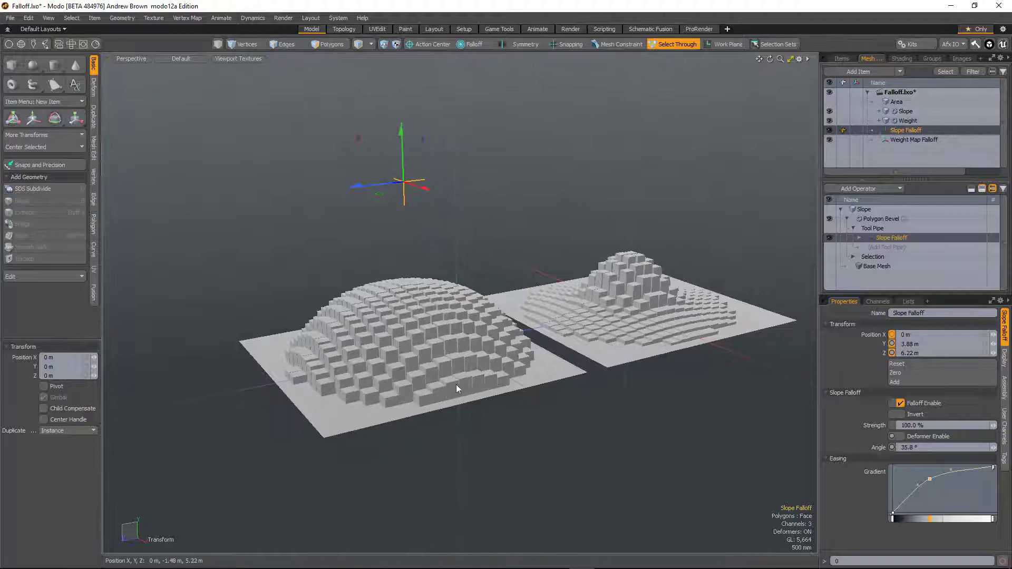
- Make the Area mesh visible and select it
key("space")
left_click(829, 102)
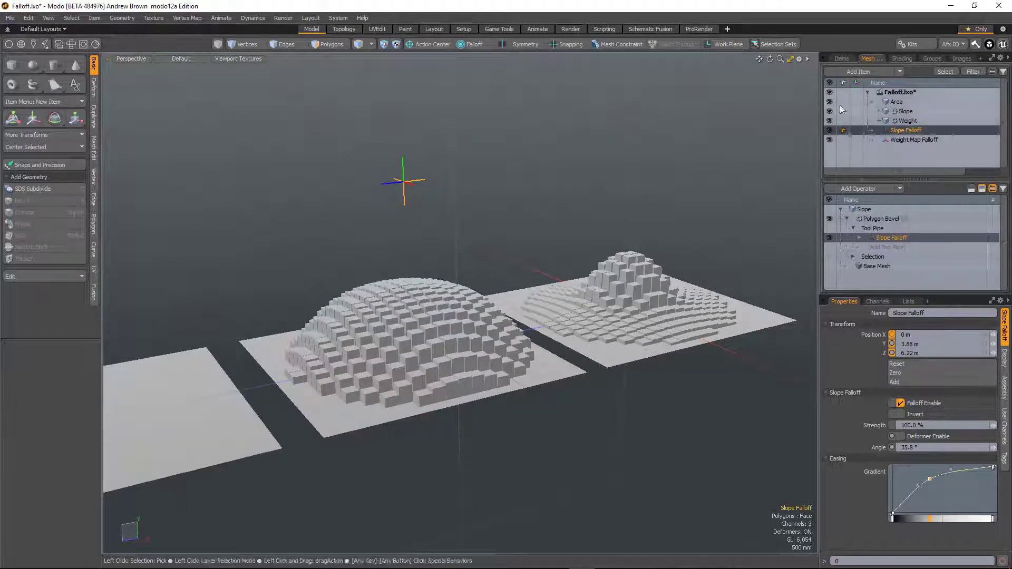
left_click(896, 101)
left_click_drag(327, 335, 630, 232, "alt+shift")
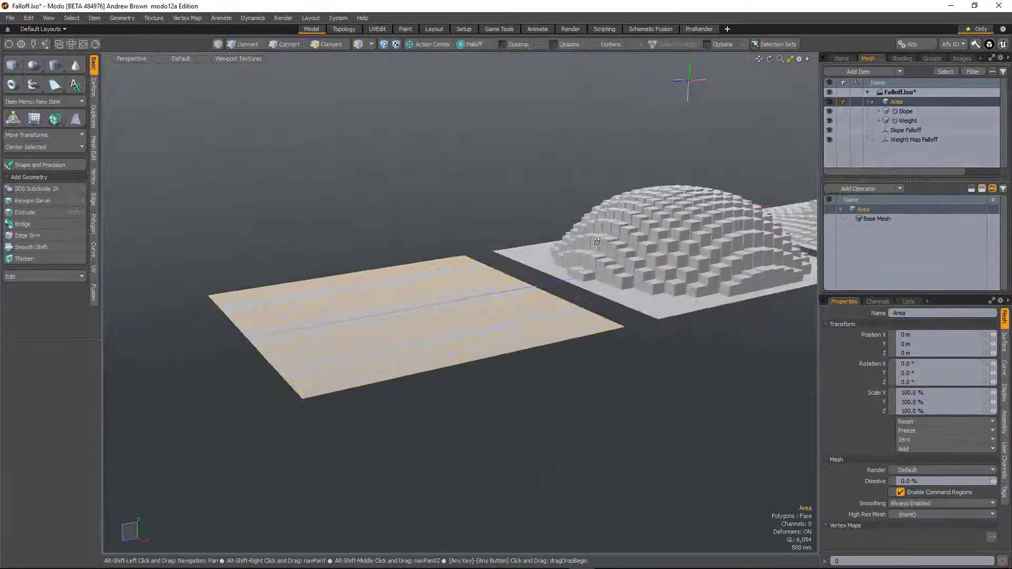
left_click_drag(463, 263, 503, 352, "alt")
scroll(464, 373, "up", 2)
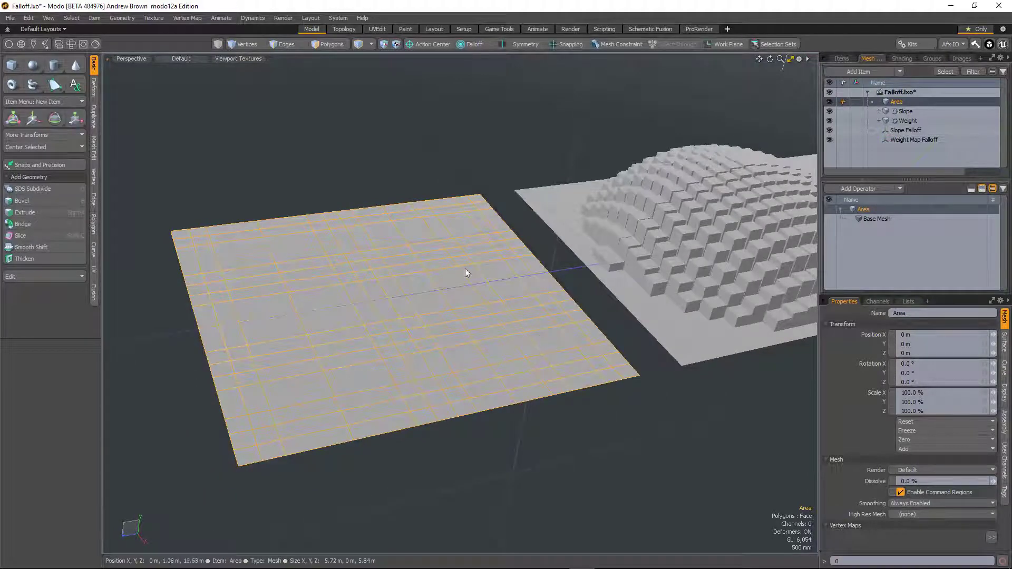
- Add a Polygon Bevel operator to the Area mesh and turn off Group Polygons
left_click(864, 189)
type("pol")
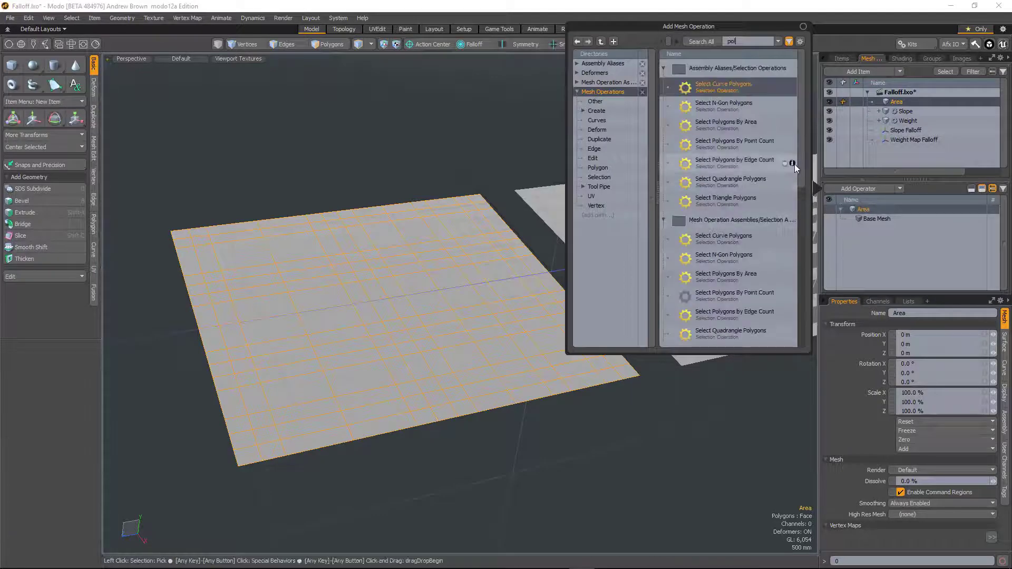
scroll(794, 163, "down", 5)
double_click(713, 296)
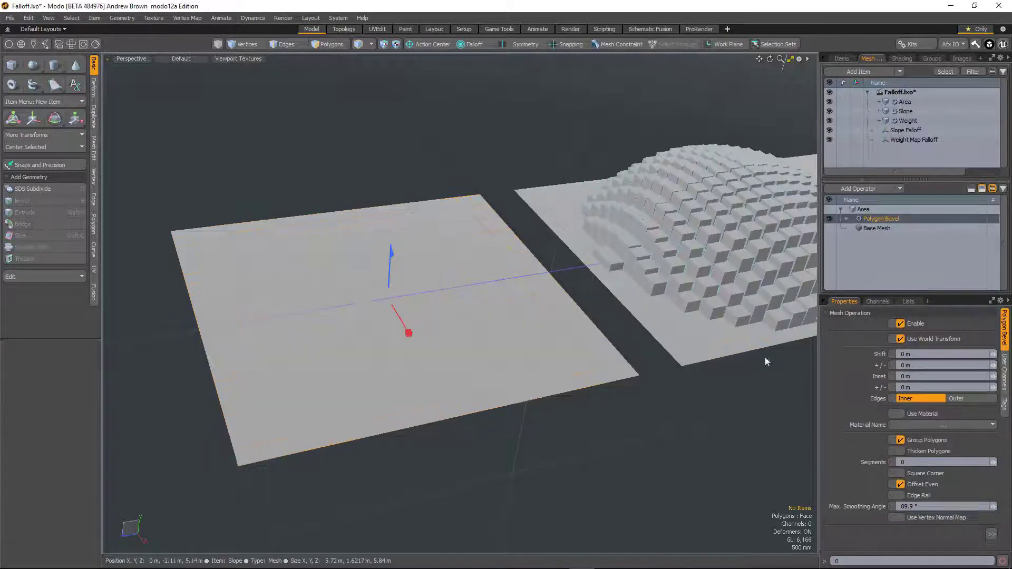
left_click(901, 443)
- Give the Area mesh's Polygon Bevel a shift of about 1.73 m and an inset of about 38 mm
left_click_drag(453, 317, 440, 269, "alt")
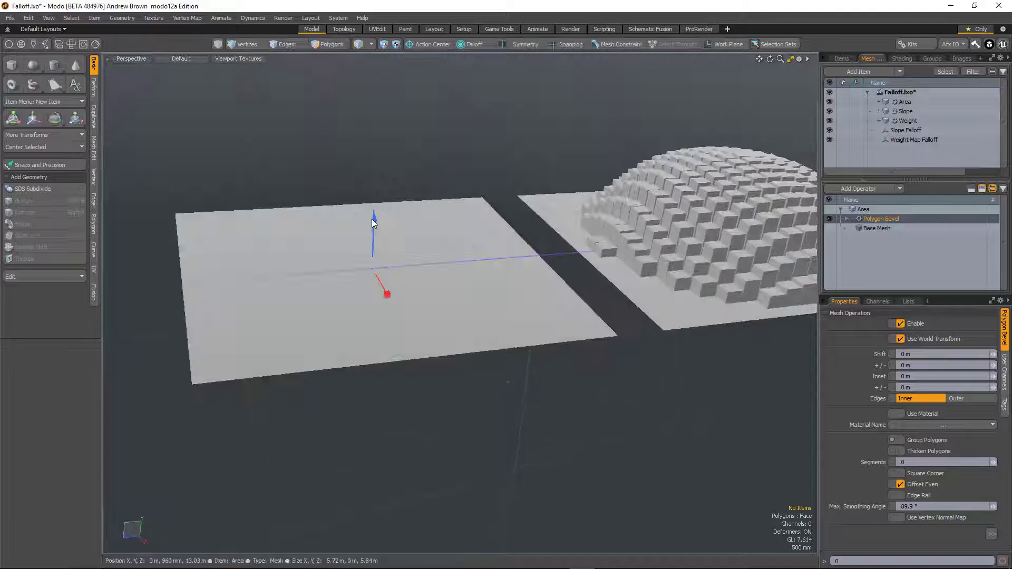
left_click_drag(375, 219, 376, 108)
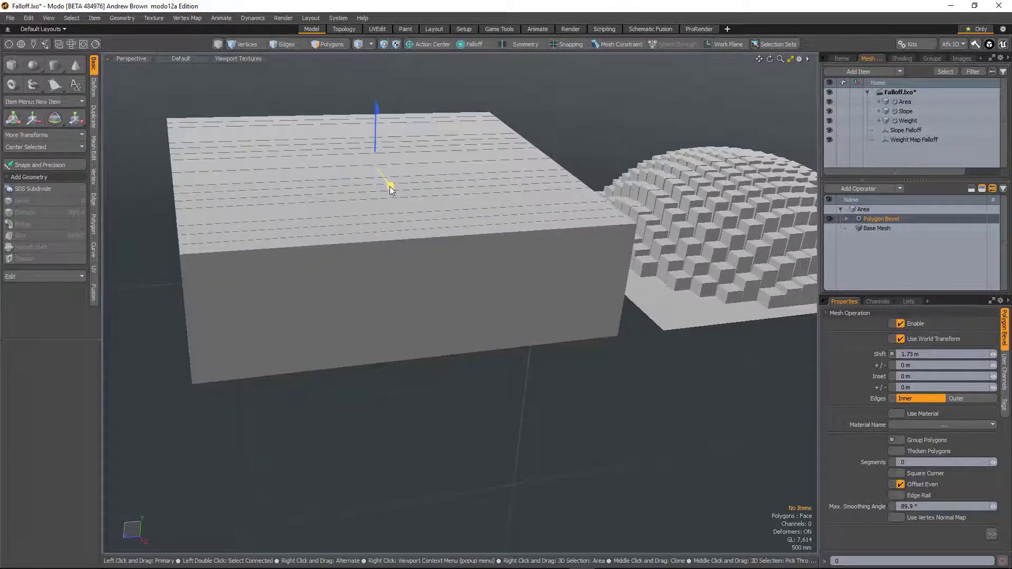
left_click_drag(390, 186, 393, 188)
left_click_drag(311, 304, 564, 240, "alt")
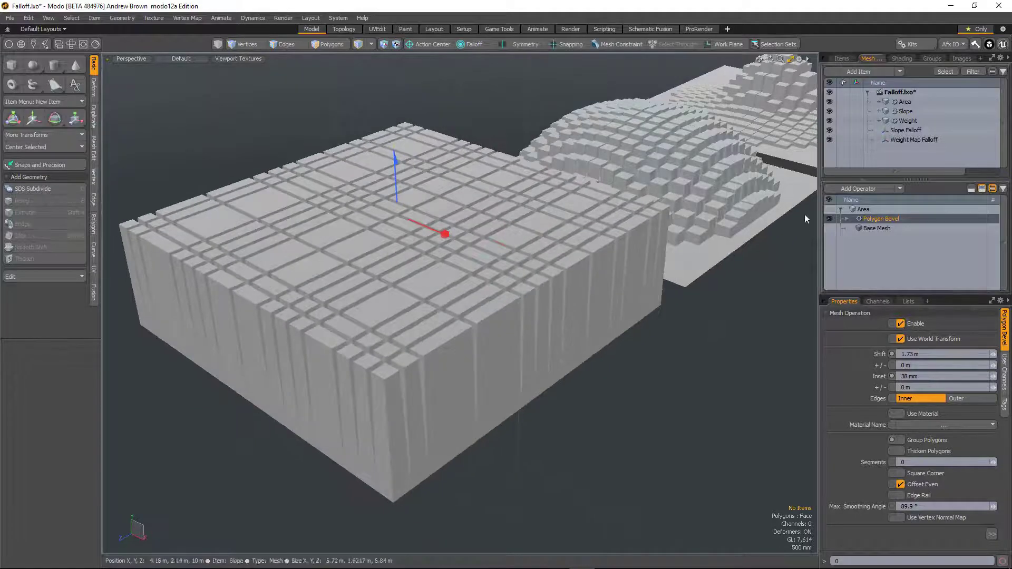
- Add an Area Falloff to the Tool Pipe of the Area mesh's Polygon Bevel
left_click(846, 219)
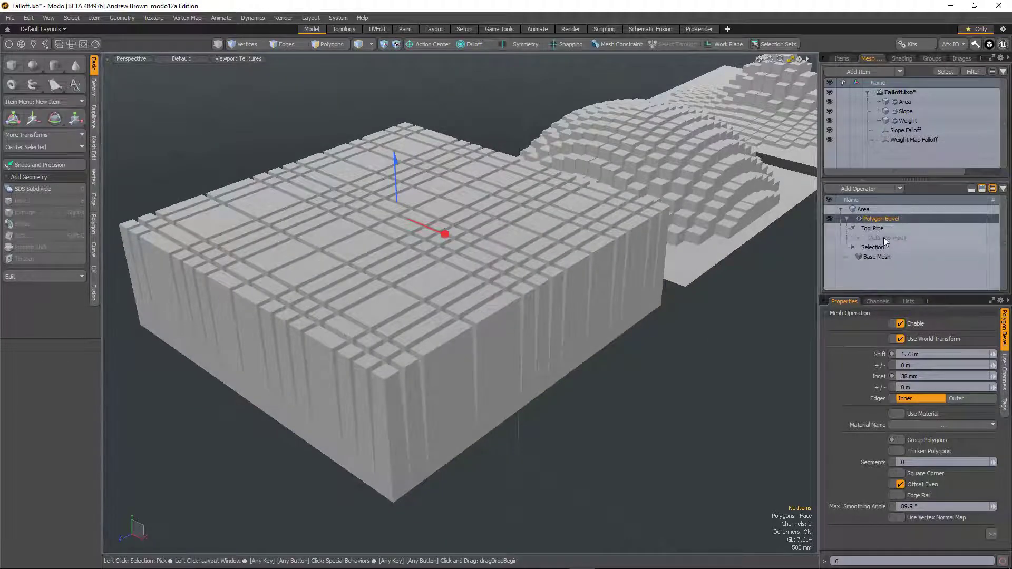
left_click(886, 238)
left_click(785, 193)
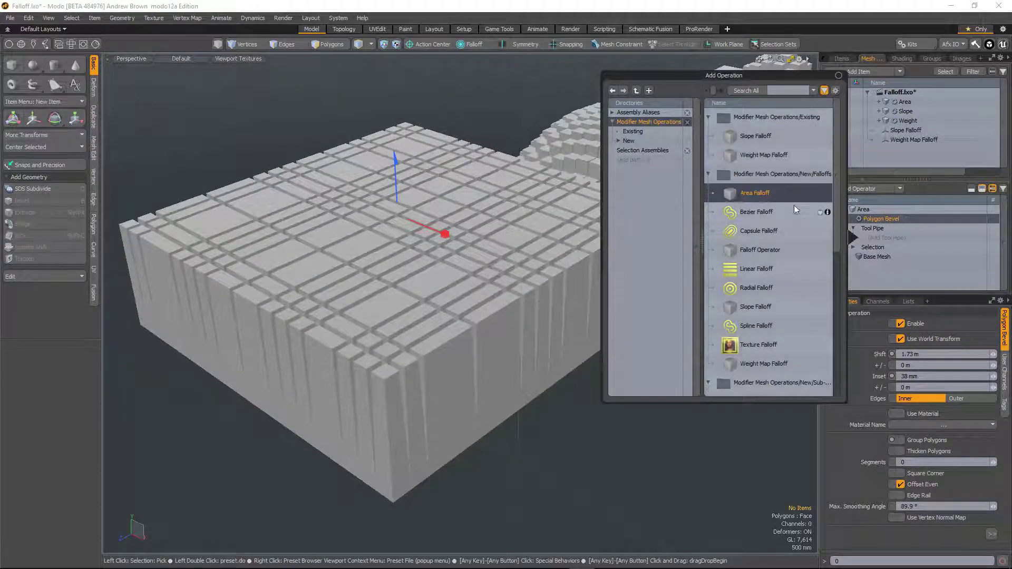
double_click(753, 193)
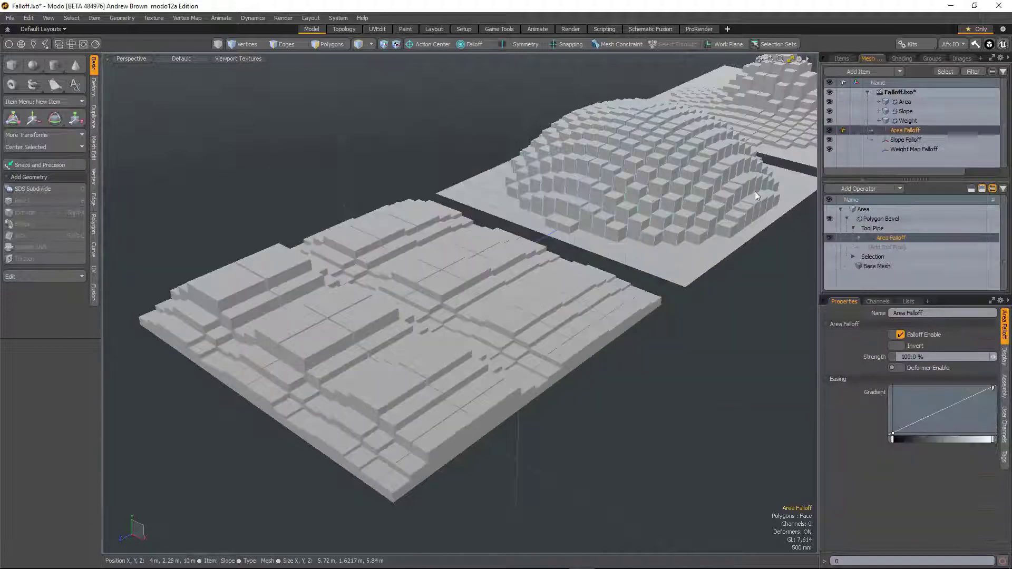
left_click_drag(411, 379, 403, 321, "alt")
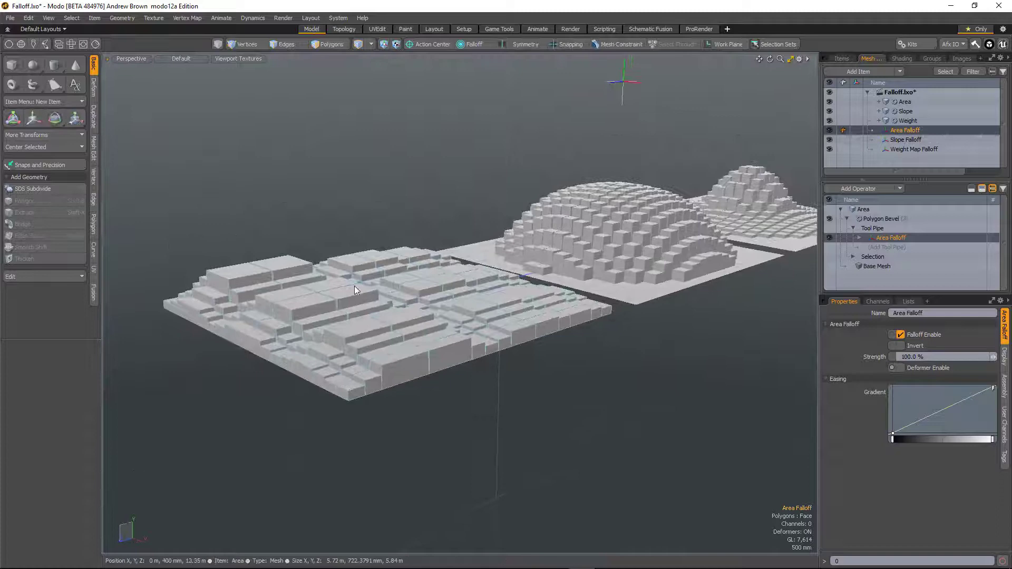
- Raise the shift of the Area mesh's Polygon Bevel past 4.2 m to exaggerate the height differences between polygons
left_click(881, 219)
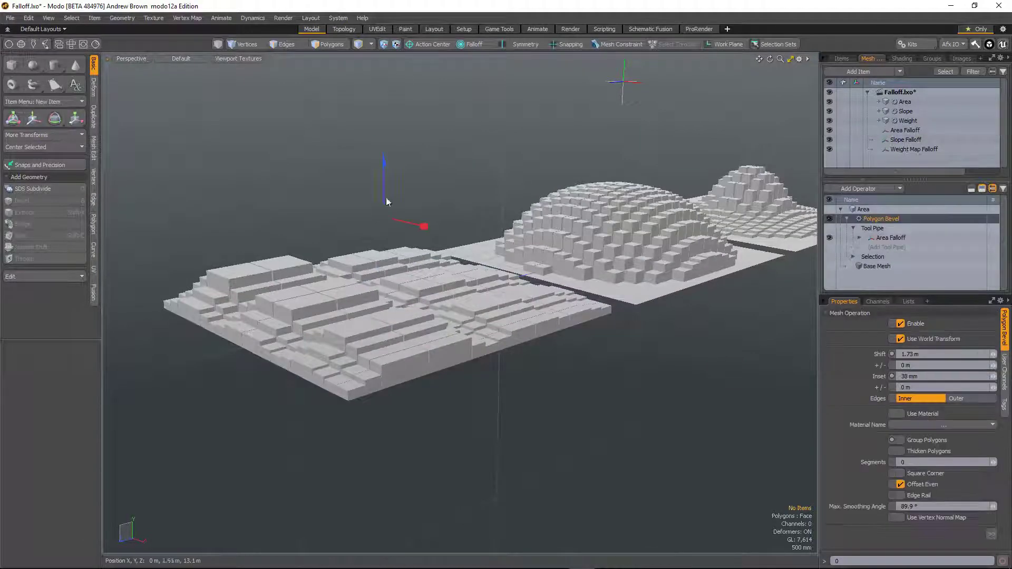
left_click_drag(383, 186, 384, 38)
scroll(389, 160, "down", 2)
left_click_drag(388, 160, 390, 266, "alt+shift")
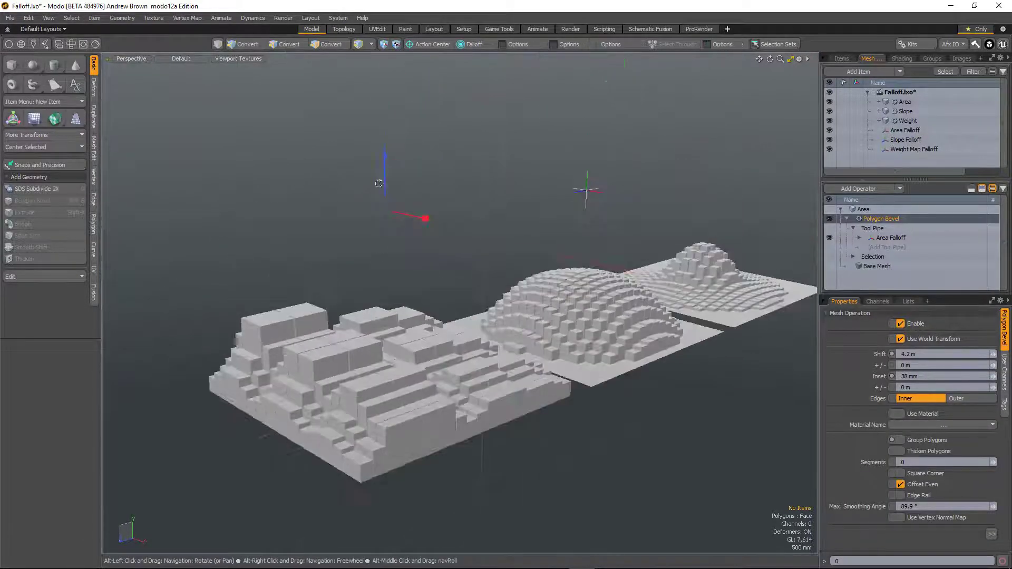
left_click_drag(387, 177, 384, 20)
left_click_drag(411, 217, 368, 244, "alt")
scroll(368, 198, "down", 1)
mouse_move(357, 154)
left_mouse_down()
mouse_move(352, 69)
mouse_move(360, 253)
mouse_move(354, 135)
left_mouse_up()
left_click_drag(388, 469, 379, 426, "alt+shift")
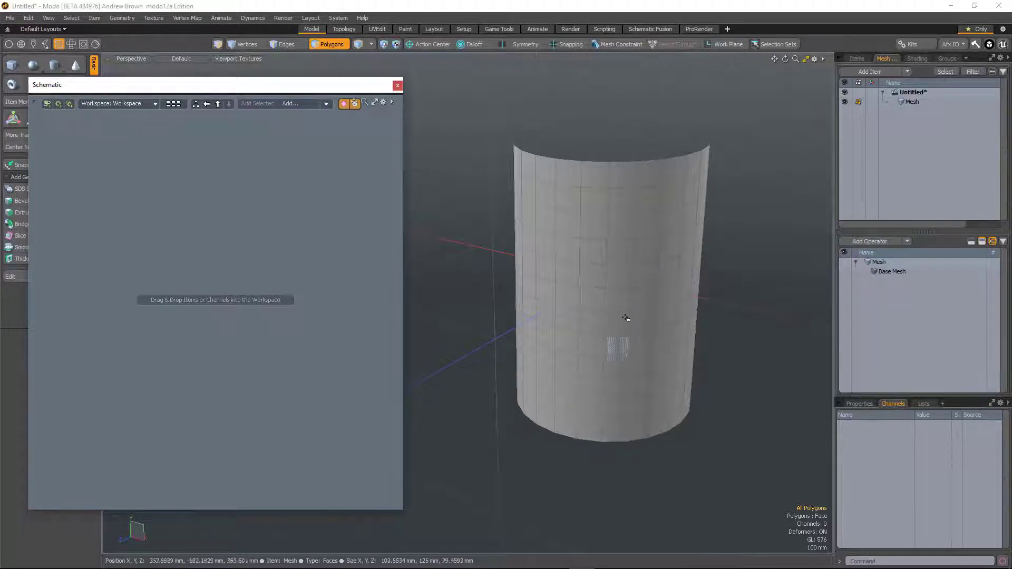
- Add a Polygon Bevel operator to the open cylinder mesh in the untitled scene
left_click_drag(599, 247, 620, 282, "alt")
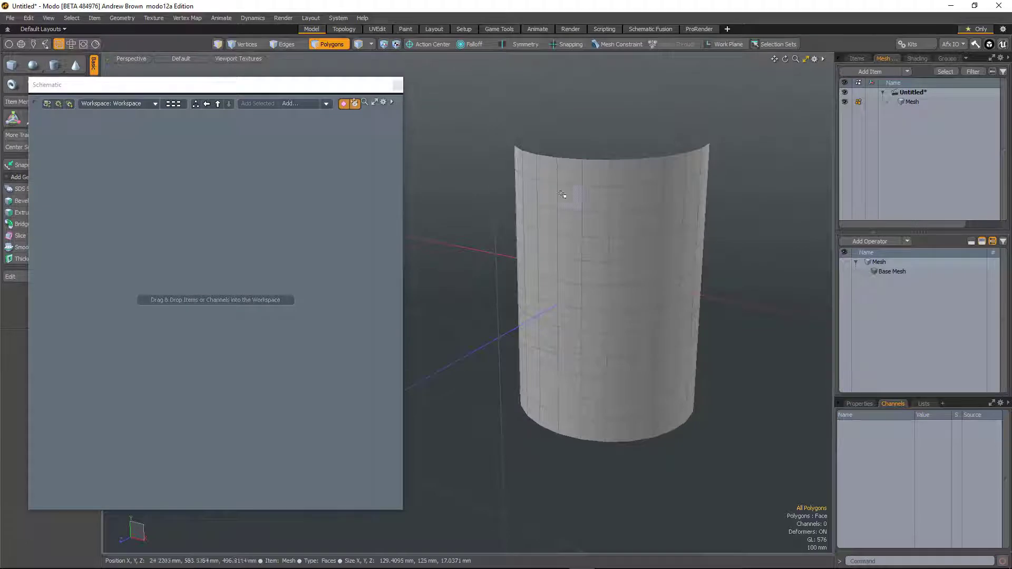
mouse_move(618, 250)
left_mouse_down("alt")
mouse_move(620, 235)
mouse_move(621, 245)
left_mouse_up("alt")
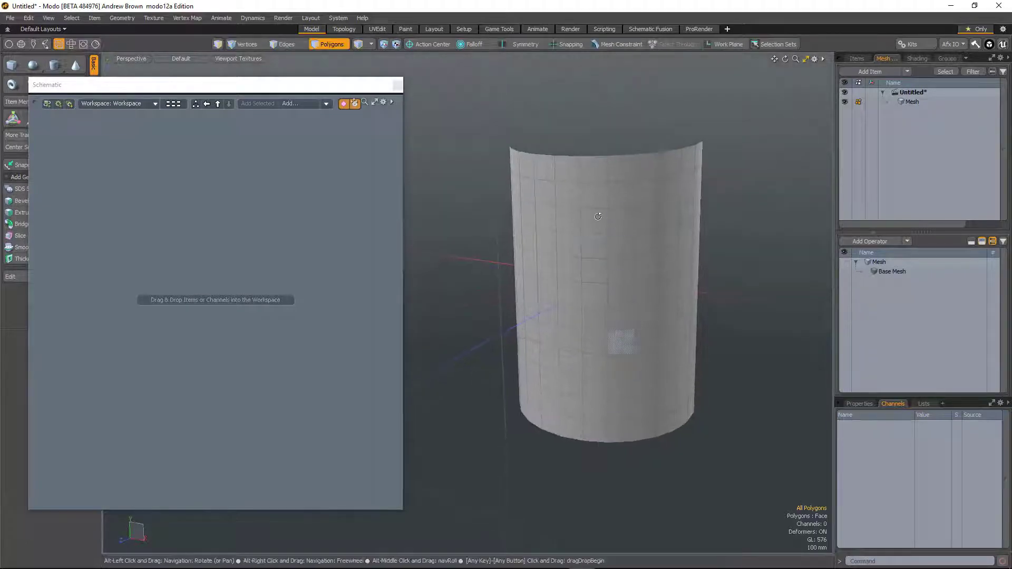
left_click_drag(601, 211, 607, 208, "alt")
left_click(868, 244)
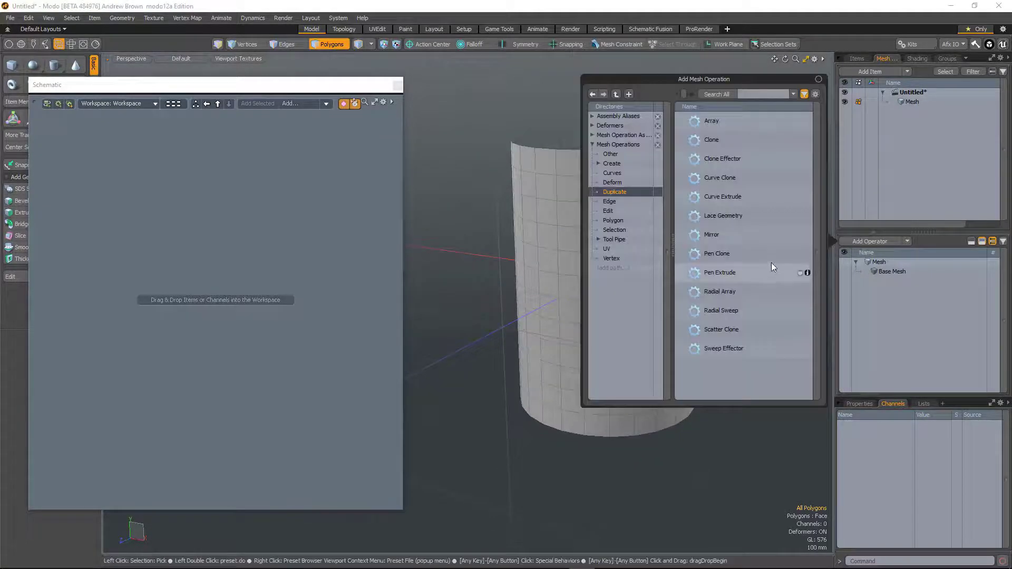
type("POL")
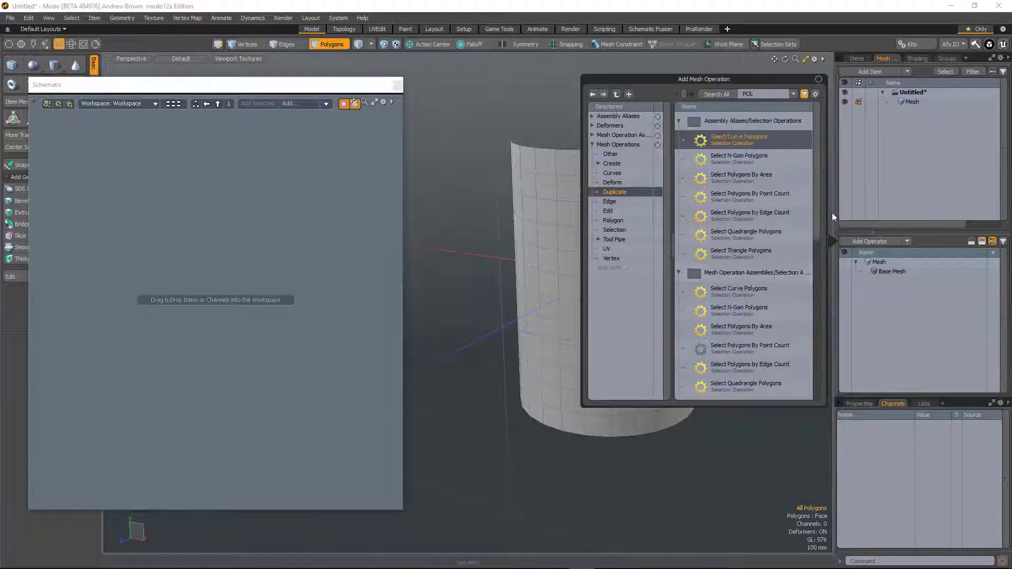
double_click(735, 291)
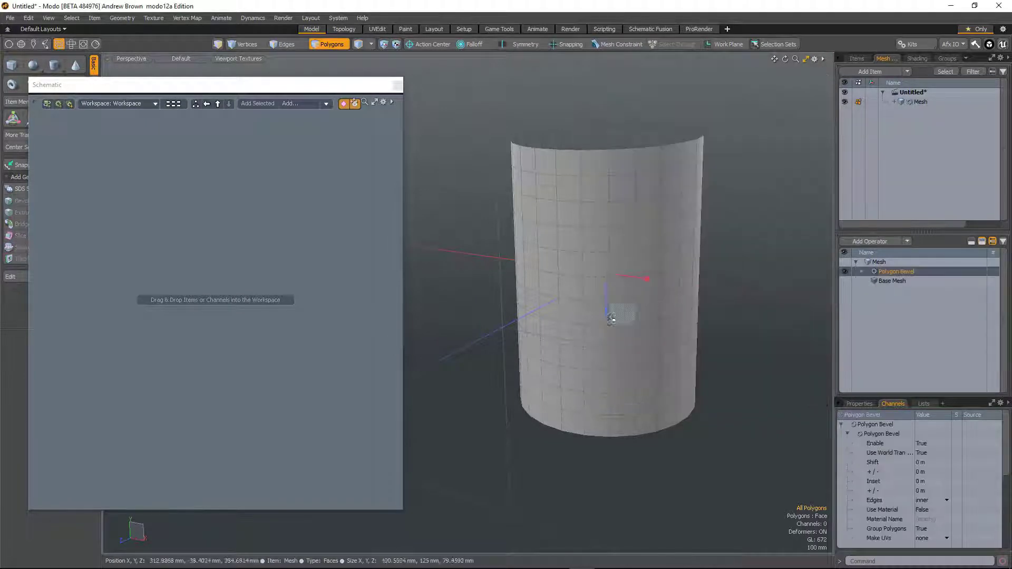
- Set the cylinder's Polygon Bevel to about 75 mm shift and 19 mm inset with Group Polygons off
left_click_drag(606, 313, 606, 326)
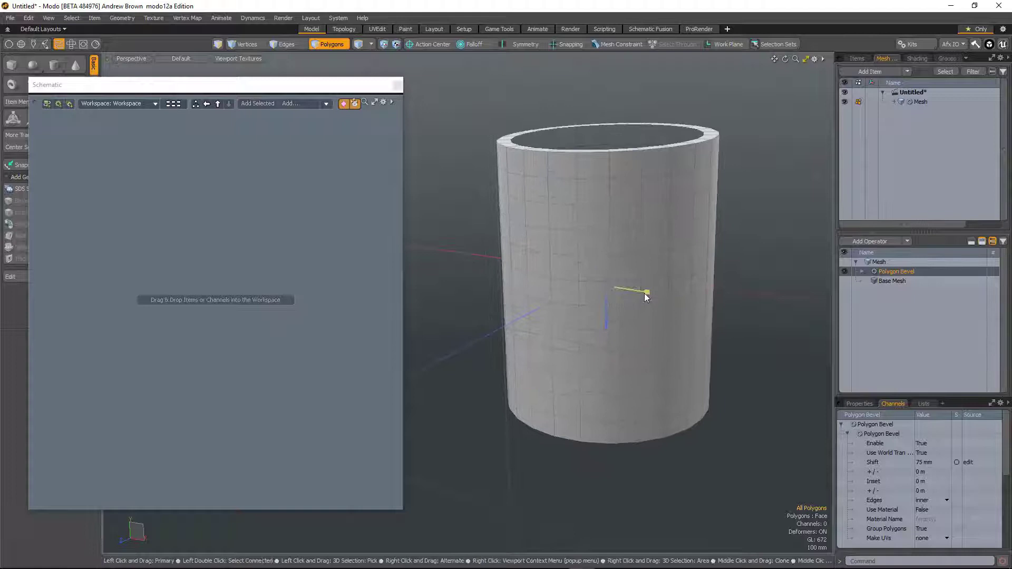
left_click_drag(646, 293, 648, 292)
left_click(859, 404)
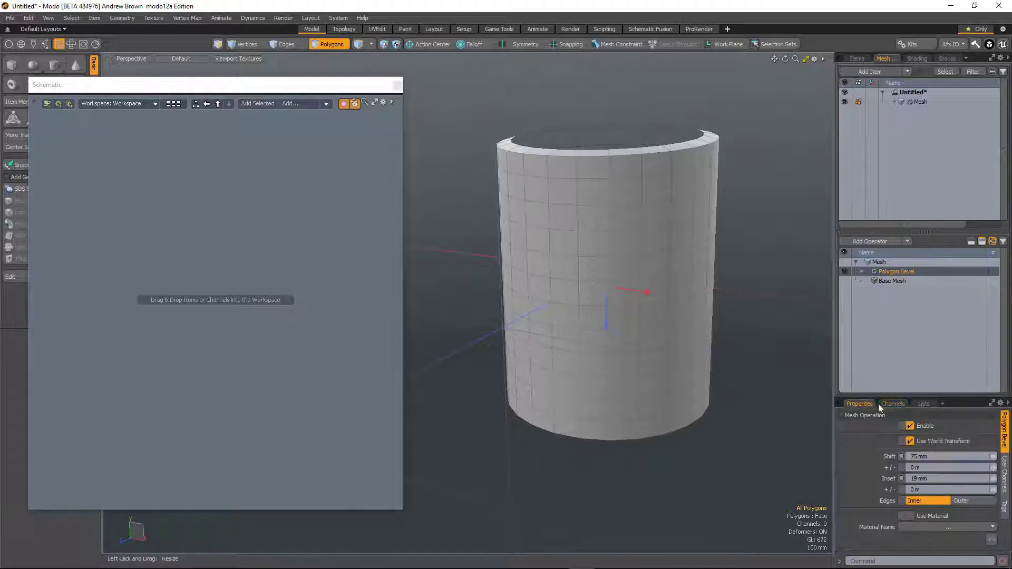
left_click_drag(908, 397, 906, 329)
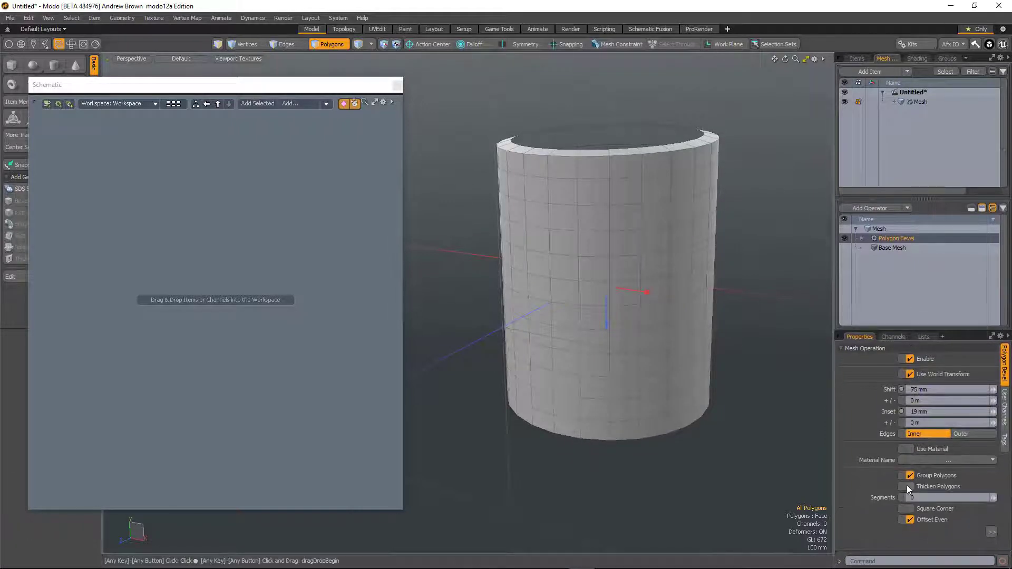
left_click(910, 476)
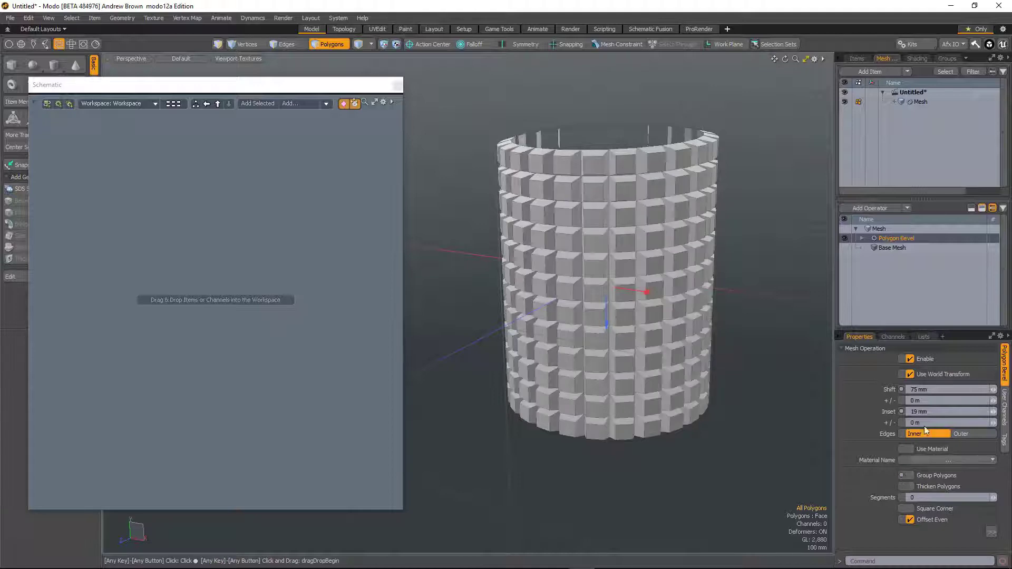
- Add a Falloff Operator to the Tool Pipe of the cylinder's Polygon Bevel and place its node in the Schematic workspace
left_click(862, 237)
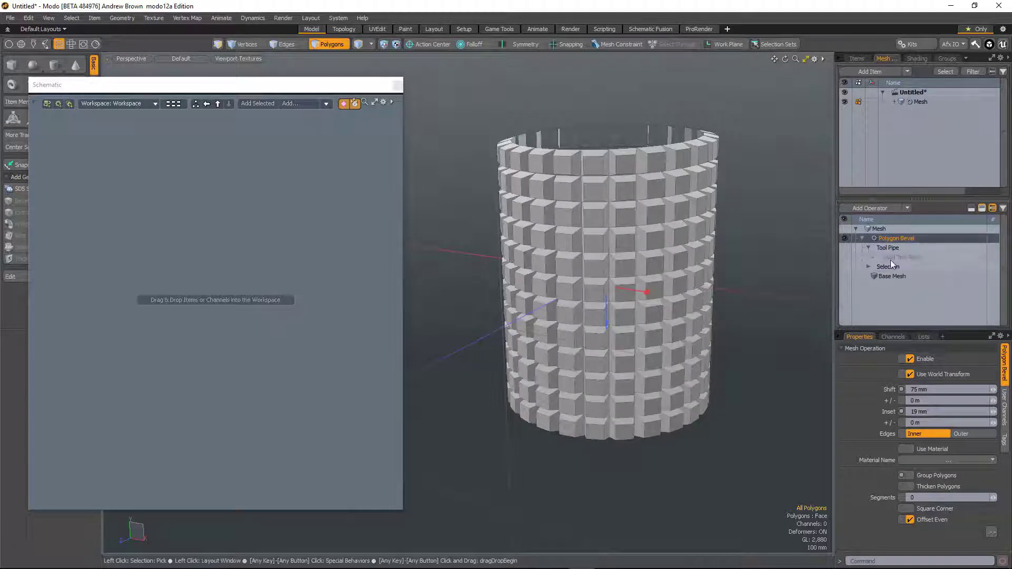
left_click(890, 258)
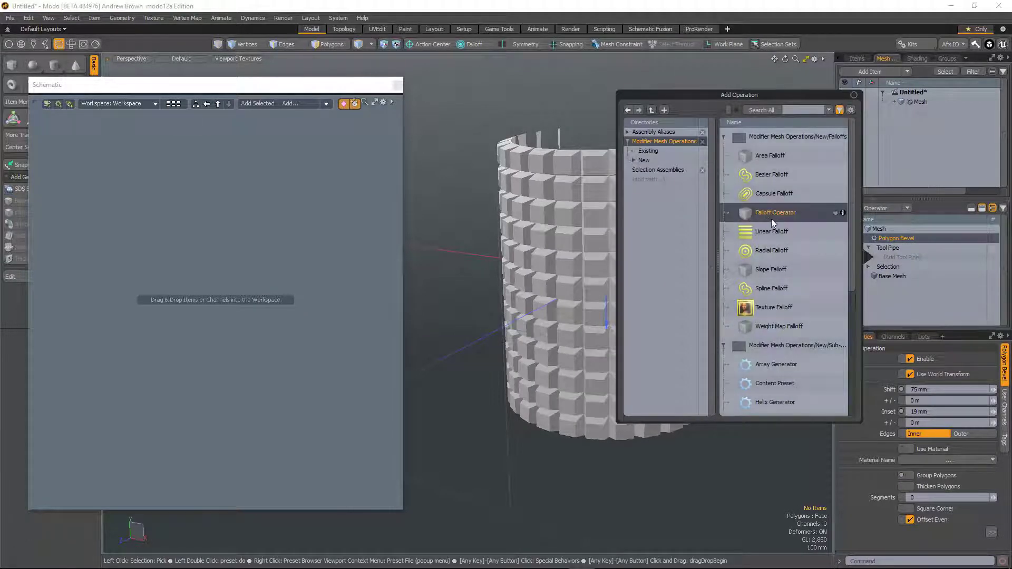
double_click(770, 214)
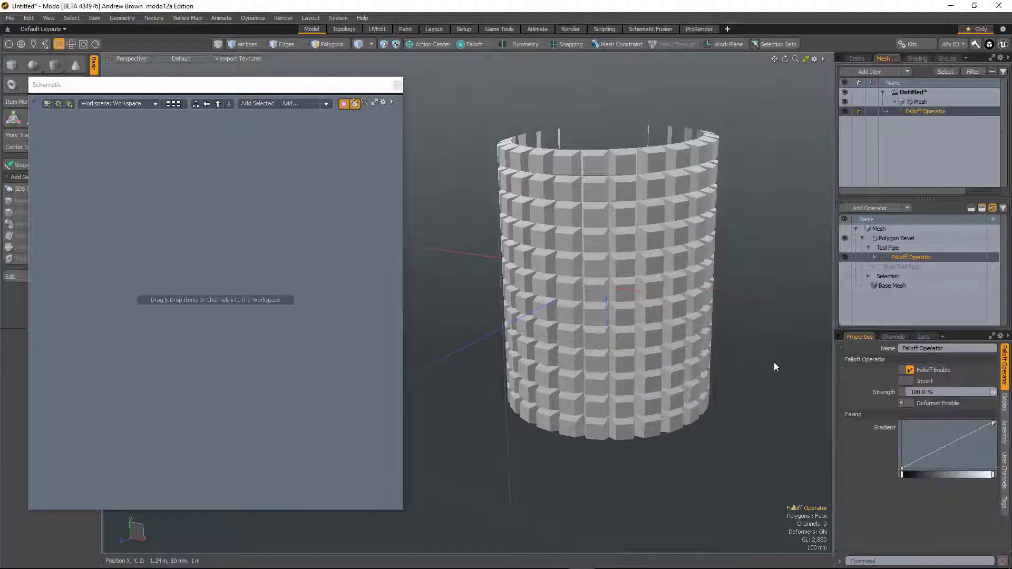
left_click(252, 105)
left_click_drag(249, 331, 158, 194)
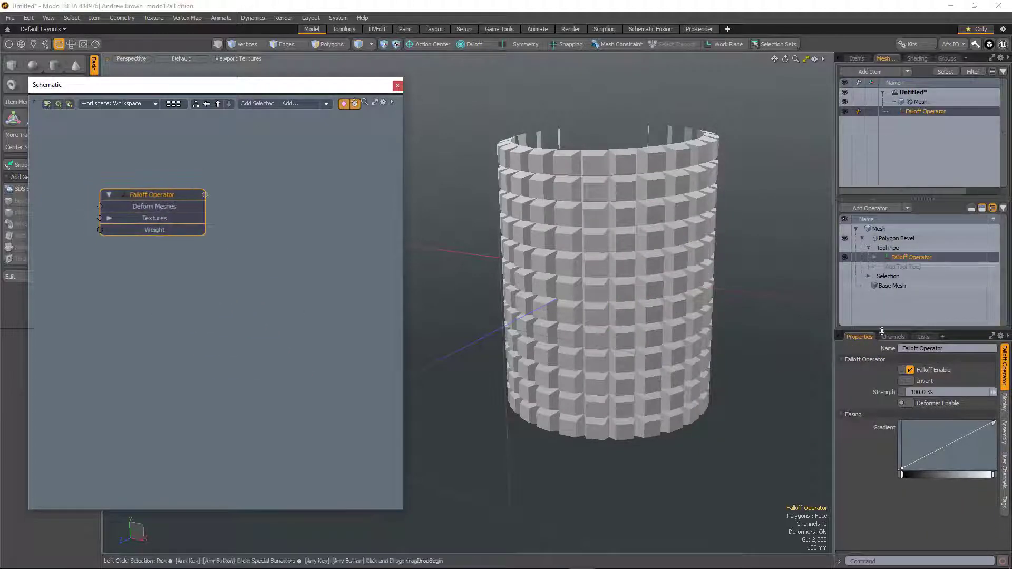
- Examine the Falloff Operator's channels, including Position, Normal, Point Index, Polygon Index, Polygon Area and Polygon Flatness
left_click(897, 338)
left_click_drag(902, 330, 902, 161)
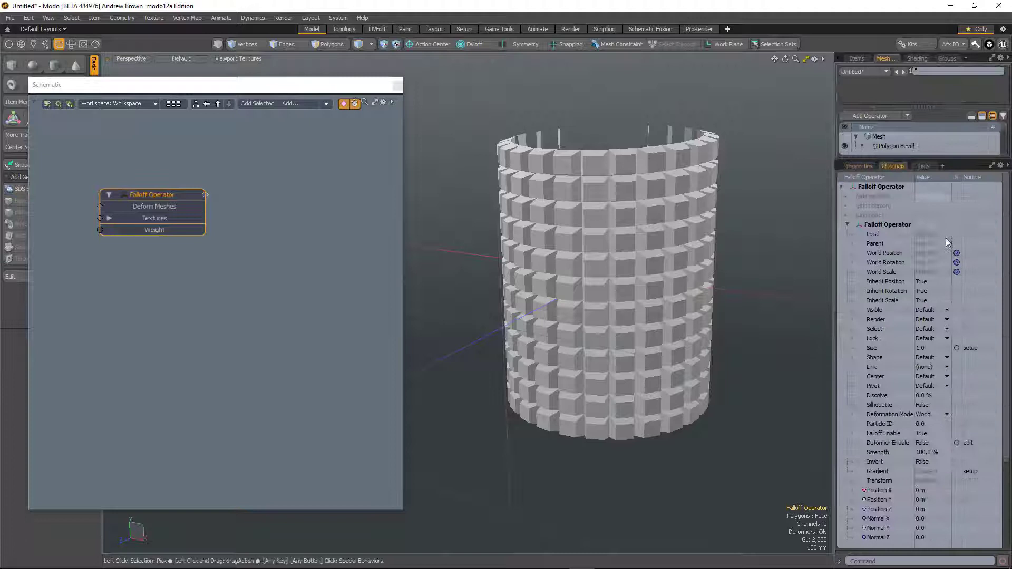
scroll(947, 242, "down", 4)
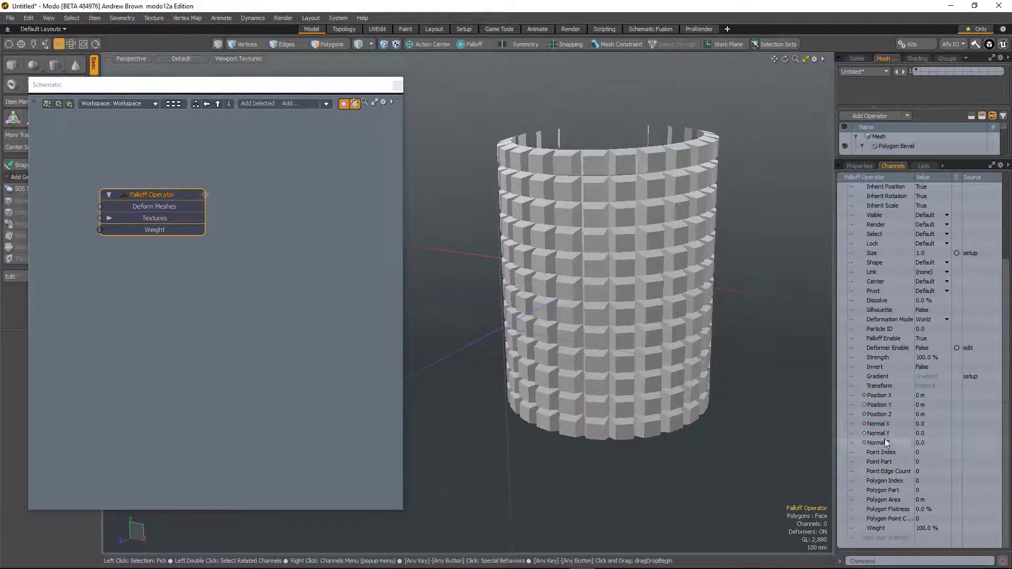
left_click(886, 395)
left_click(878, 417)
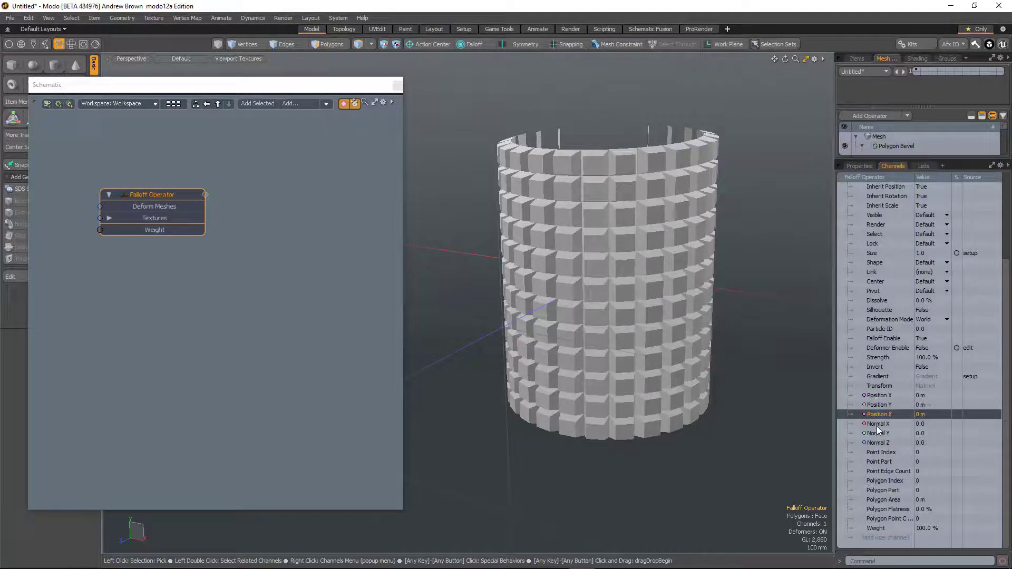
left_click(878, 425)
left_click(878, 443)
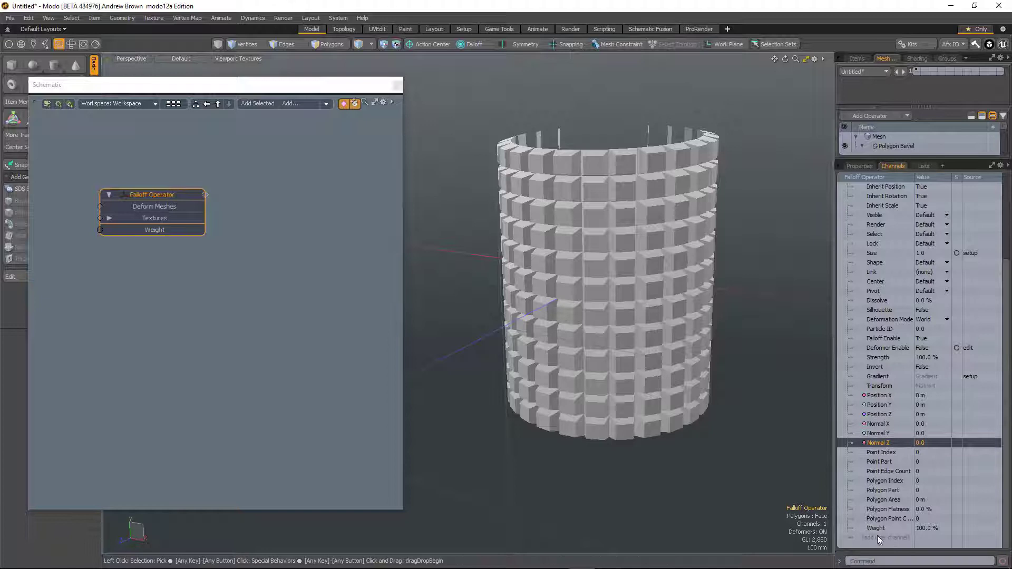
left_click(882, 454)
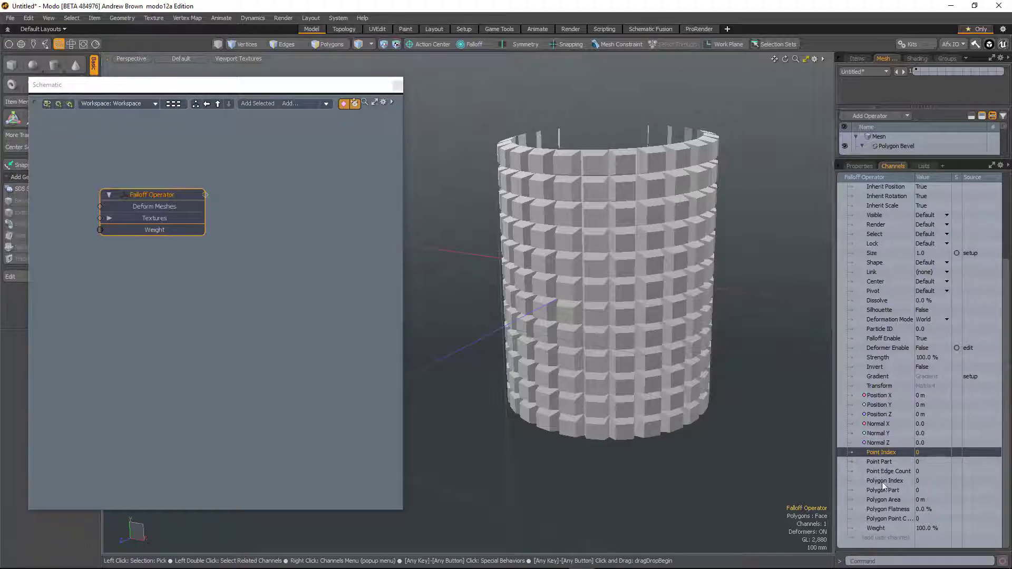
left_click(882, 481)
left_click(881, 500)
left_click(881, 511)
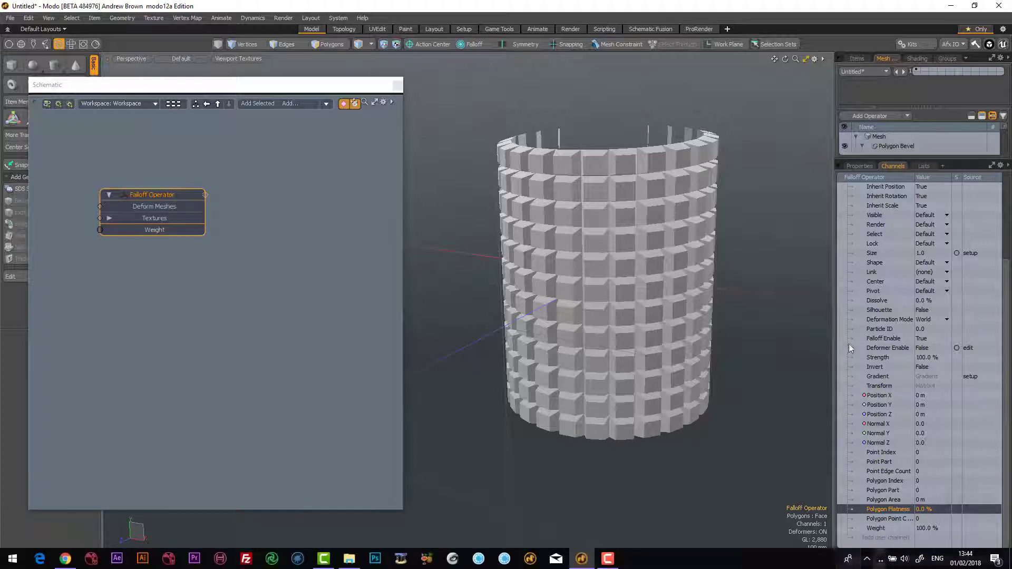
left_click_drag(621, 369, 611, 381, "alt")
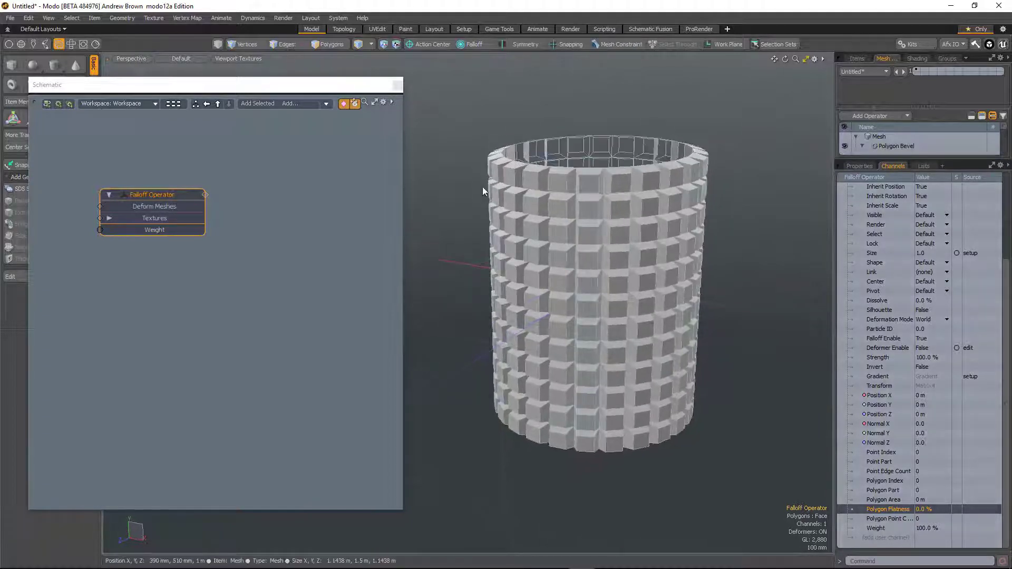
- Add the Falloff Operator's Normal X channel to its node in the Schematic
left_click_drag(482, 186, 506, 222, "alt")
left_click(875, 424)
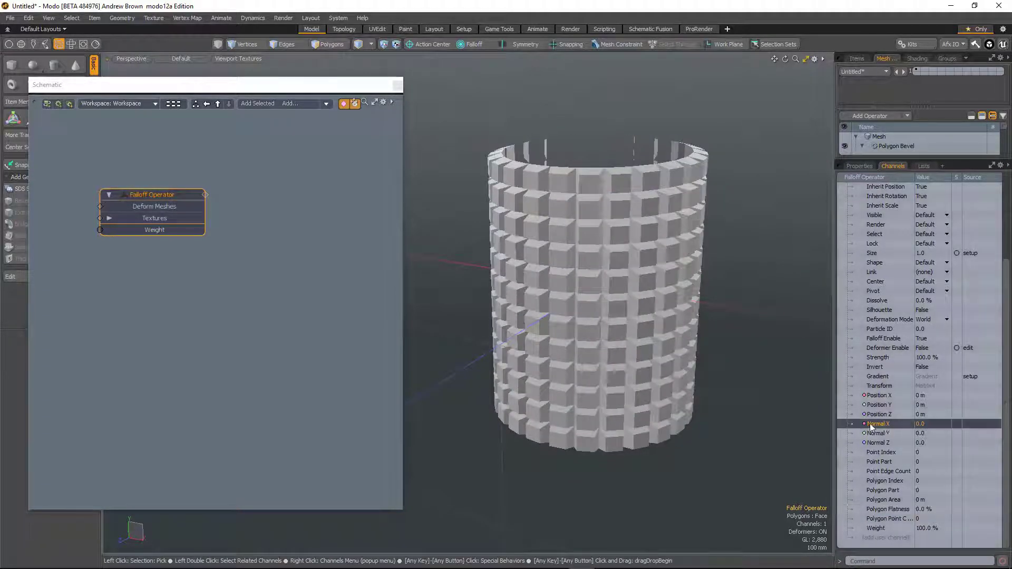
left_click(257, 103)
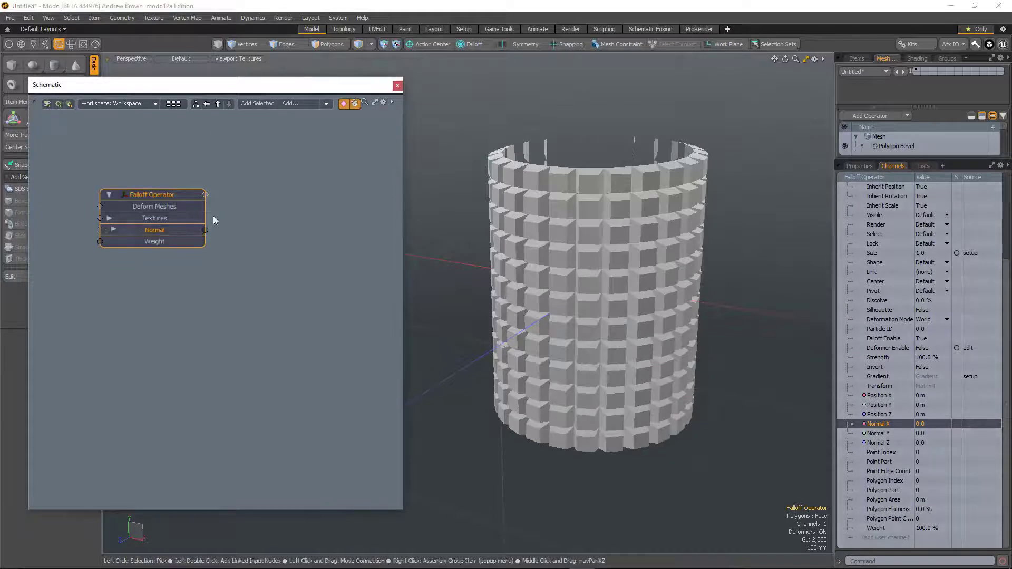
- Add a channel Relationship modifier to the Schematic and place it just below the Falloff Operator node
left_click(324, 105)
mouse_move(330, 117)
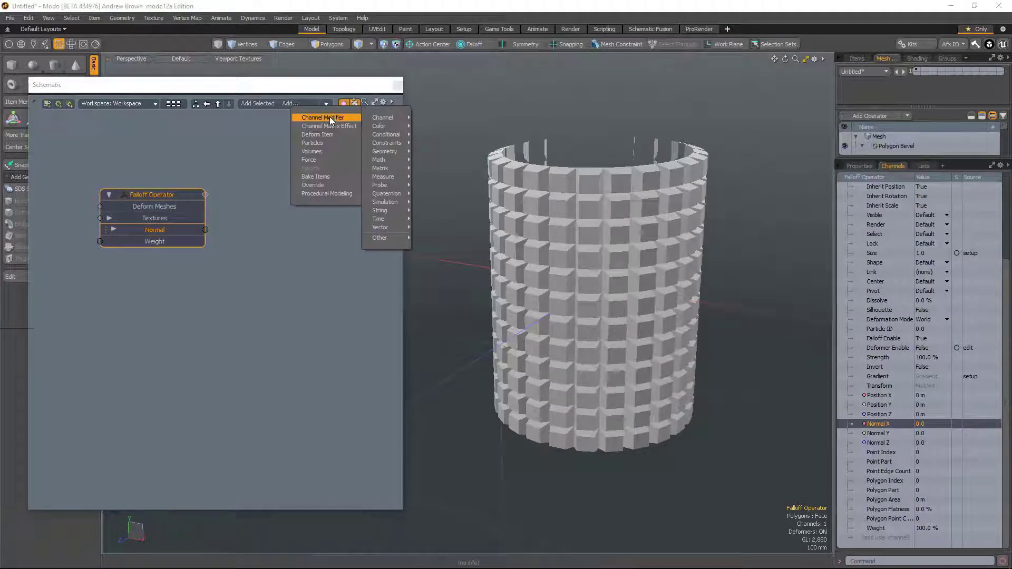
mouse_move(390, 118)
left_click(435, 136)
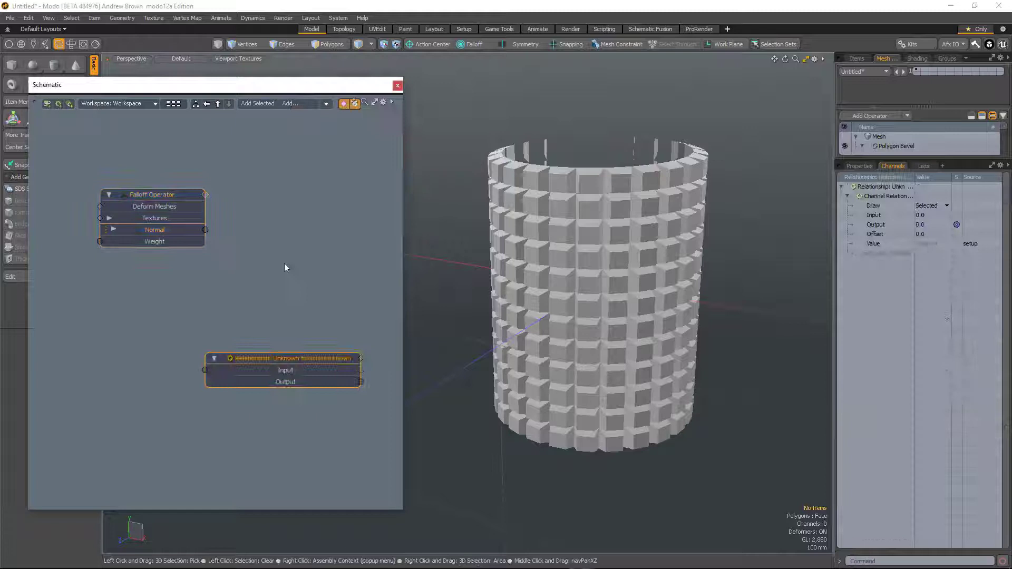
left_click_drag(273, 352, 242, 295)
- Link the Falloff Operator's Normal X to the Relationship's Input, and the Relationship's Output to the Falloff Operator's Weight
left_click_drag(206, 230, 190, 311)
left_click_drag(324, 323, 99, 241)
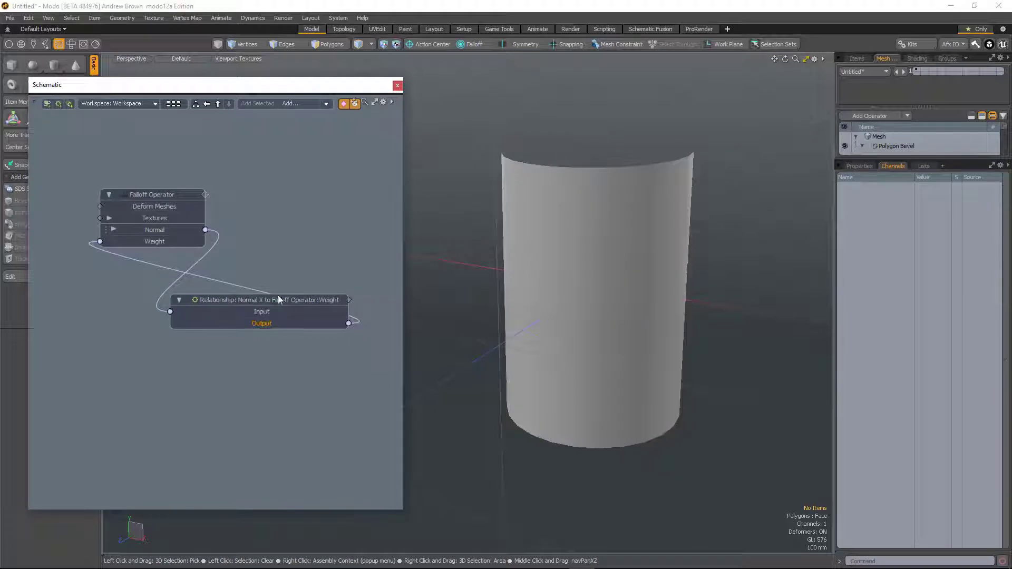
mouse_move(278, 300)
left_mouse_down()
mouse_move(266, 309)
mouse_move(267, 299)
left_mouse_up()
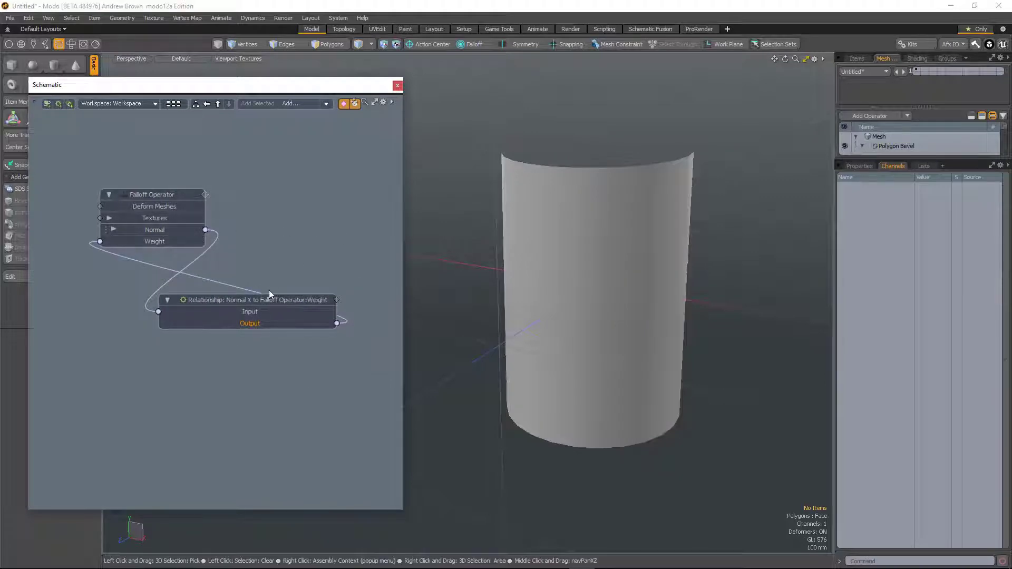
- Set the Relationship's driver Normal X to 1.0 and its driven Weight to 100%, and record that pair as a key
double_click(271, 303)
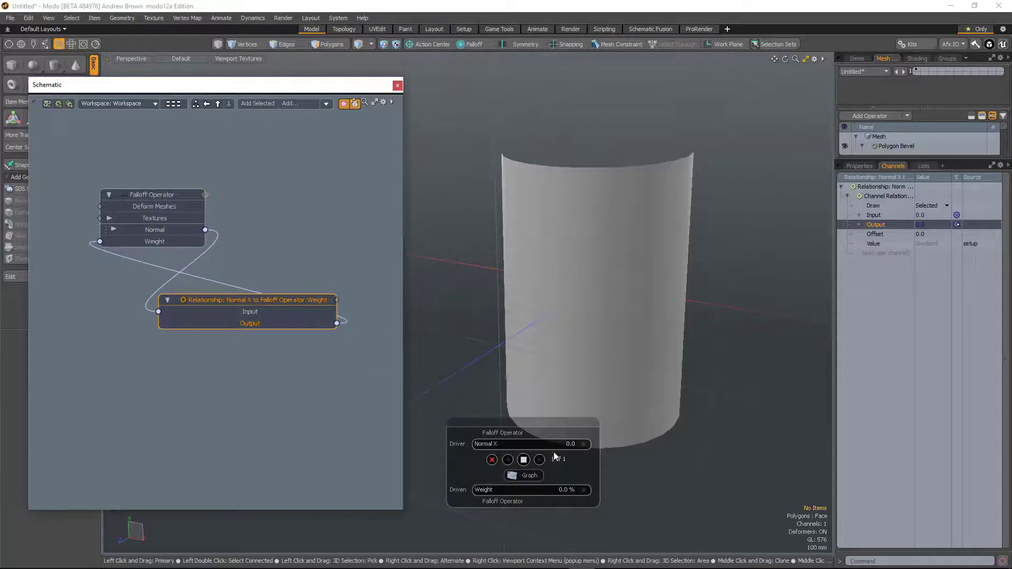
left_click(569, 446)
type("1")
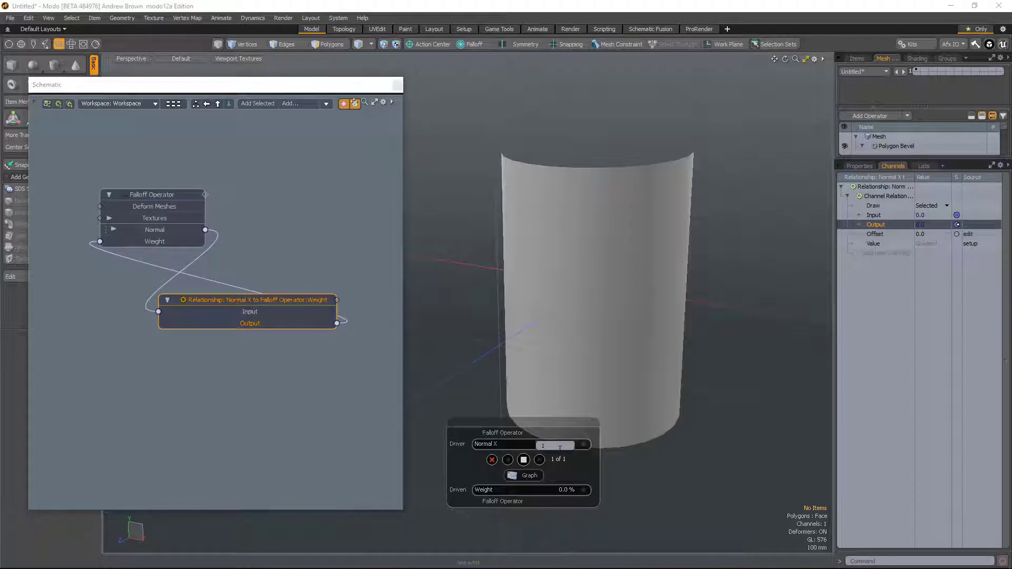
key("Return")
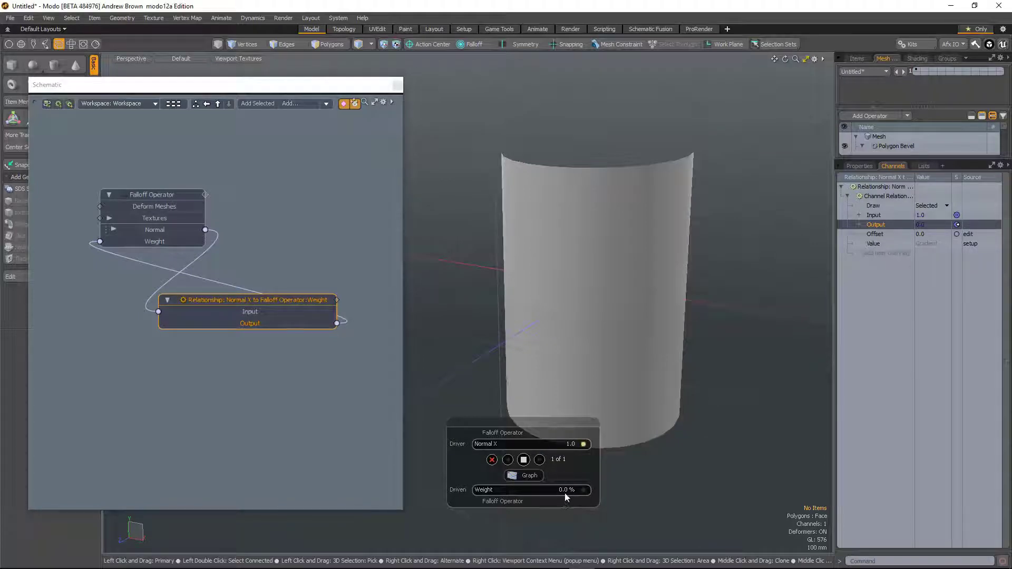
left_click(566, 490)
type("100")
key("Return")
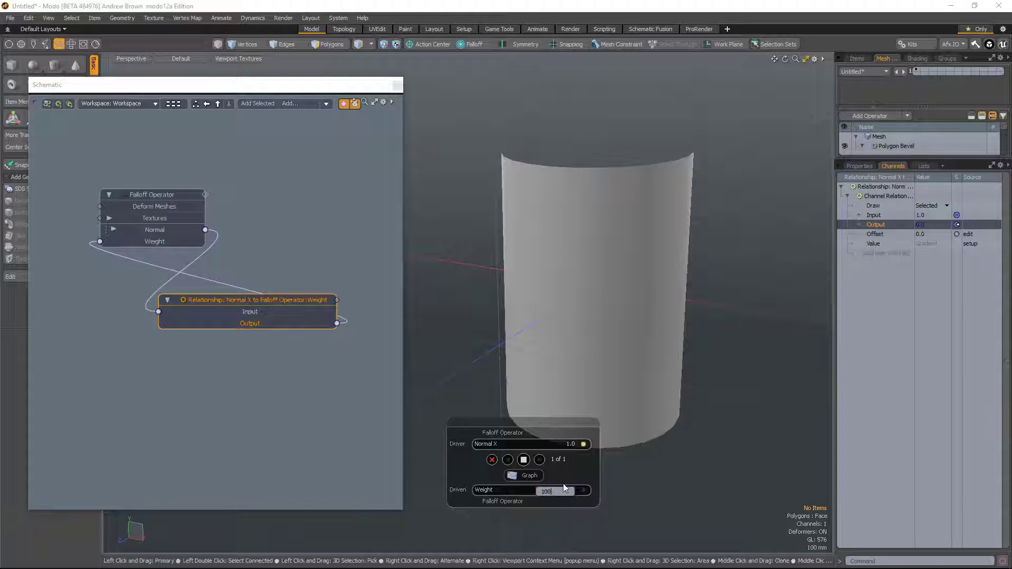
left_click(523, 460)
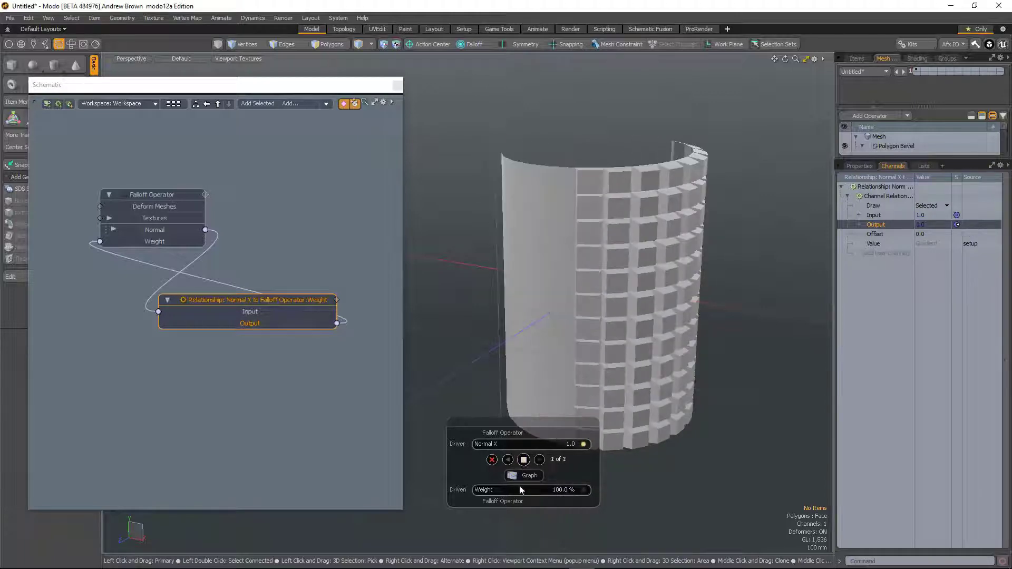
key("alt")
left_click_drag(520, 348, 596, 395, "alt")
left_click_drag(692, 452, 684, 479, "alt")
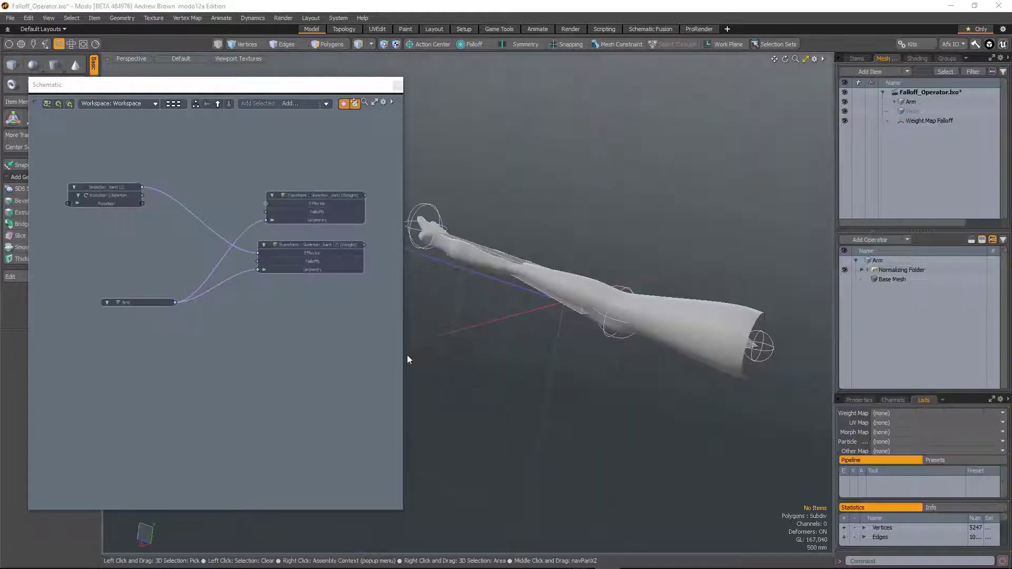
- Test the arm's bend in the Falloff_Operator.lxo scene by rotating Skeleton_Joint (2) at the elbow, and undo the rotation
left_click_drag(539, 316, 538, 371, "alt")
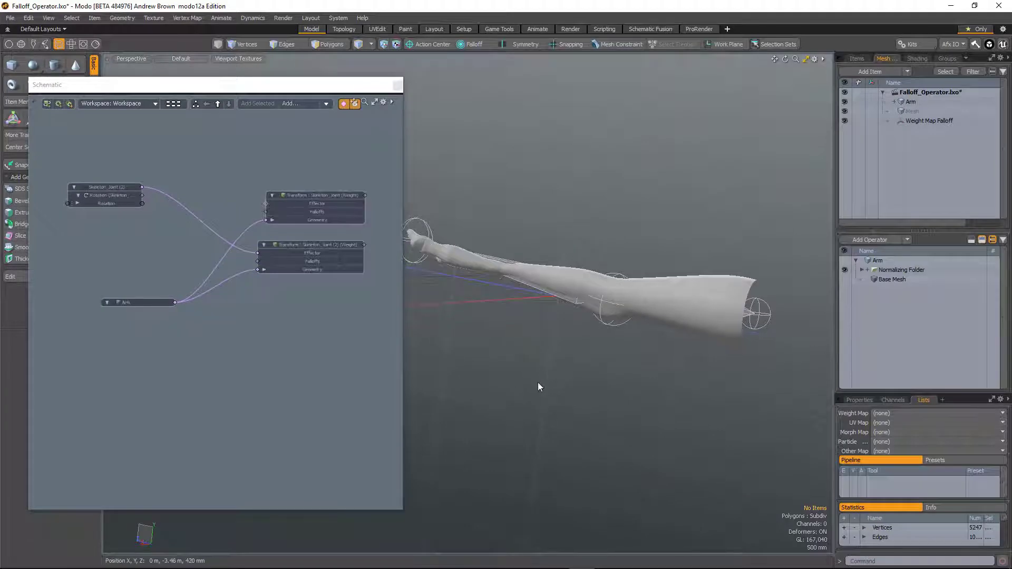
left_click_drag(542, 335, 525, 271, "alt")
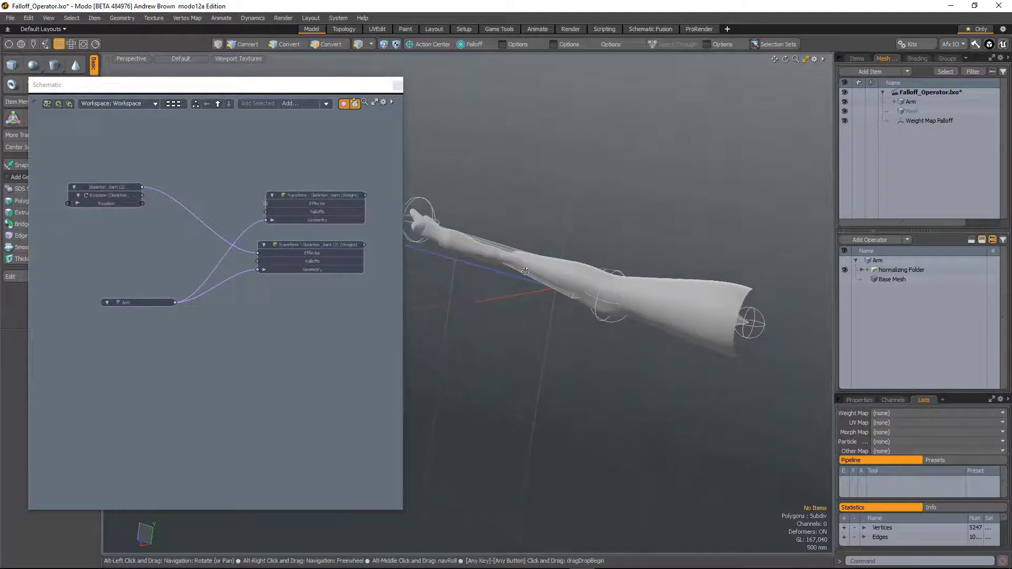
left_click_drag(531, 330, 565, 348, "alt")
left_click(567, 296)
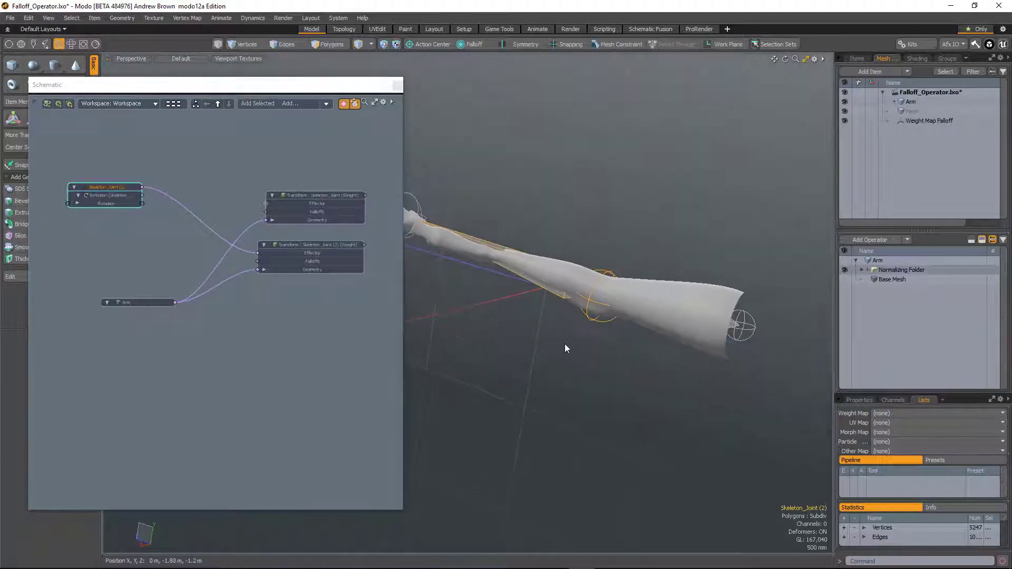
key("e")
left_click_drag(627, 254, 652, 295)
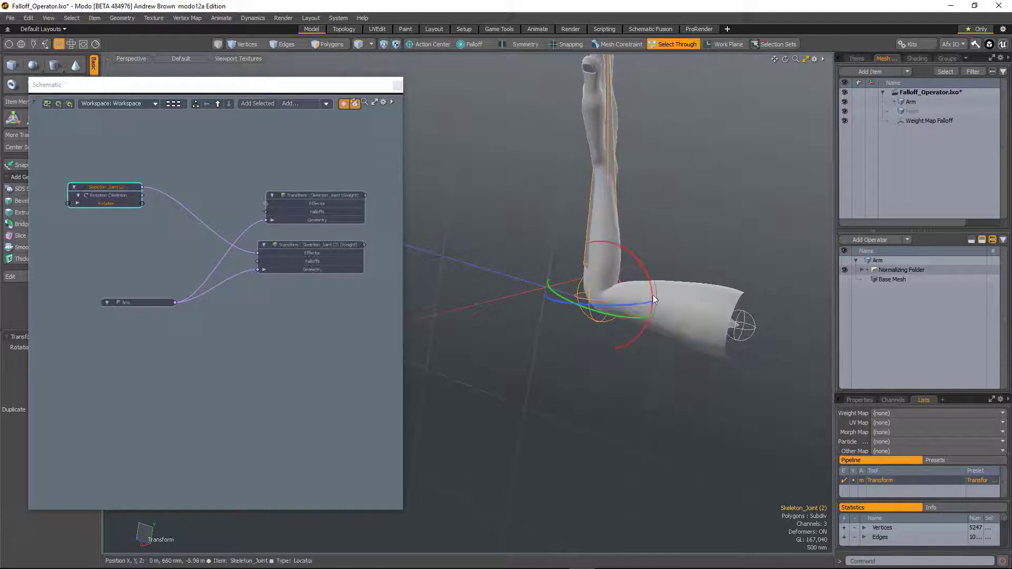
key("ctrl+z")
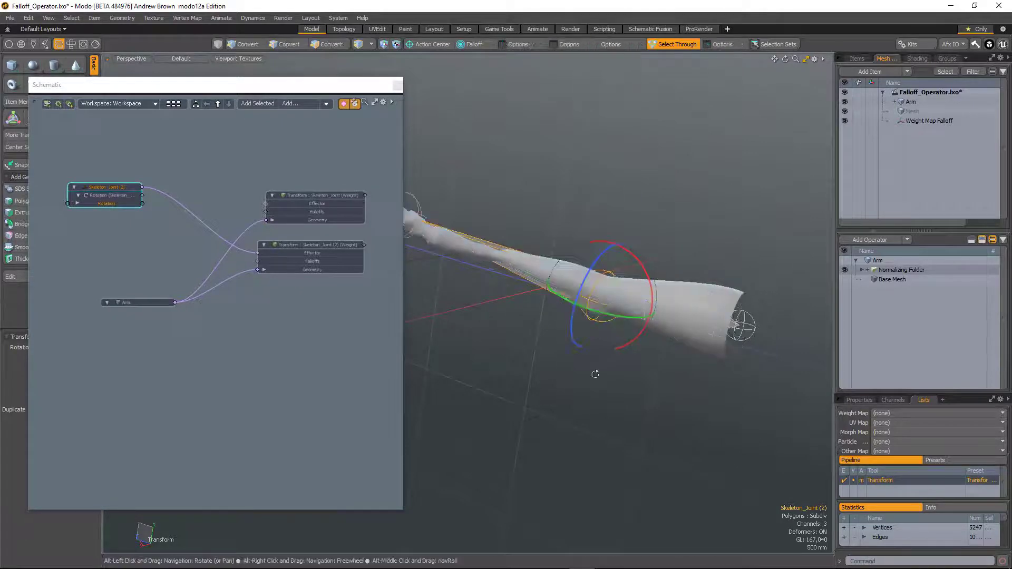
key("space")
- Select the Arm mesh and choose its Bicep weight map
left_click(715, 337)
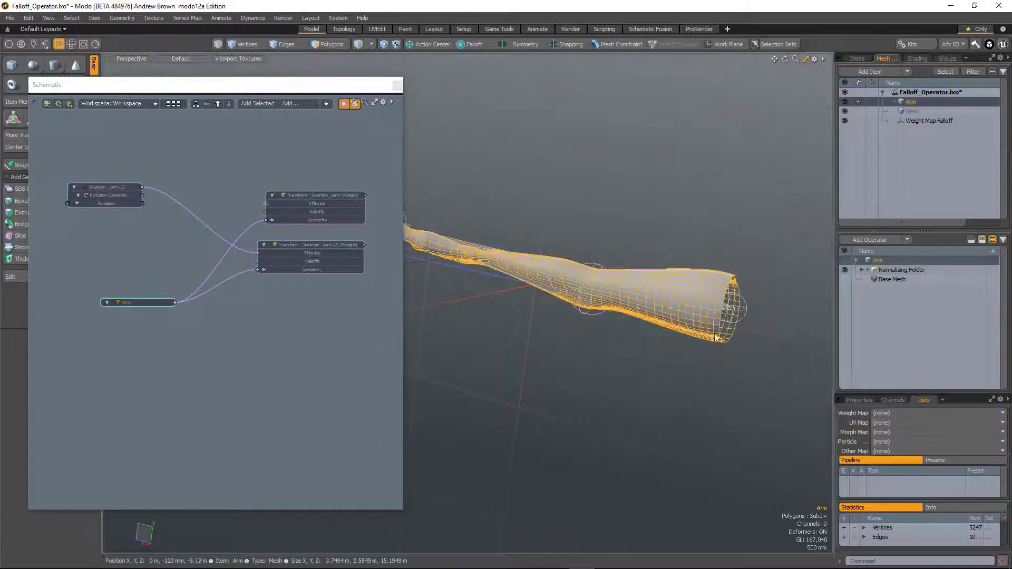
left_click(886, 413)
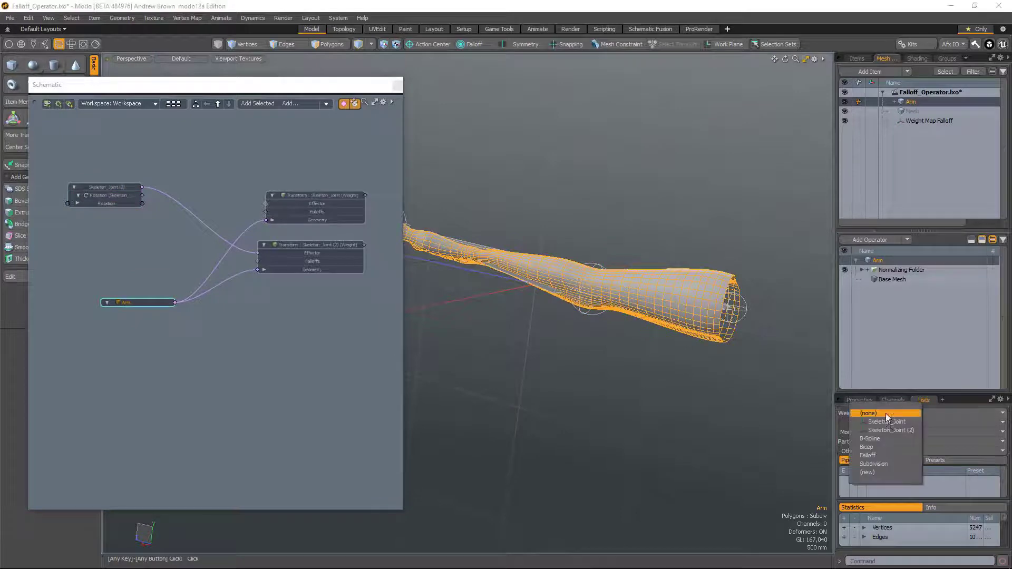
left_click(892, 447)
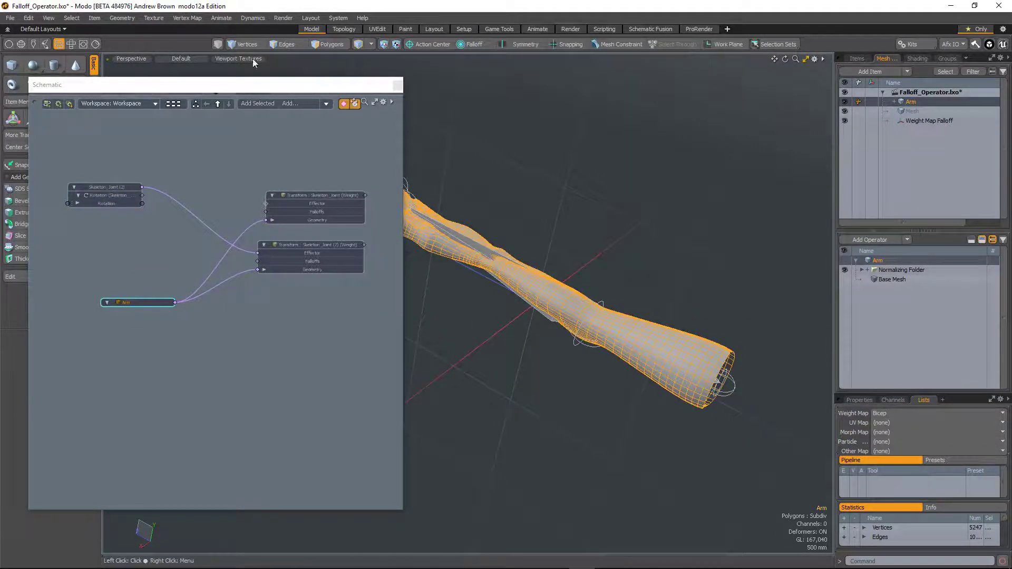
- Inspect the Bicep weight map on the arm with a different viewport shading style, and restore the Default style
left_click(180, 59)
left_click(186, 89)
mouse_move(399, 171)
left_mouse_down("alt")
mouse_move(410, 428)
mouse_move(543, 357)
left_mouse_up("alt")
left_click(183, 58)
left_click(184, 114)
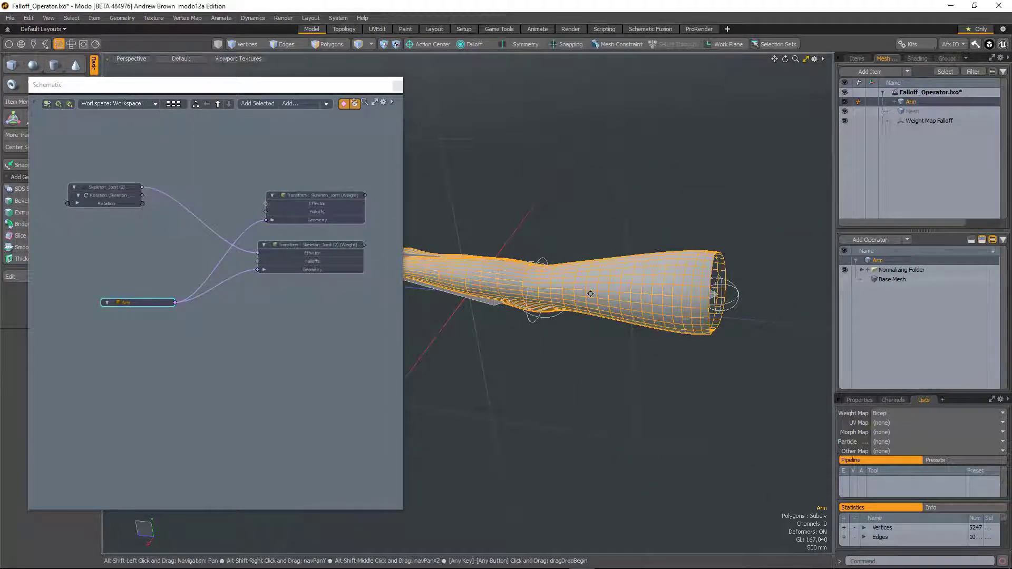
left_click_drag(591, 293, 621, 312, "alt+shift")
left_click_drag(622, 312, 546, 237, "alt")
left_click_drag(471, 169, 527, 126, "alt")
- Add a Push Influence deformer above the Normalizing Folder in the Arm's operator stack
left_click(886, 268)
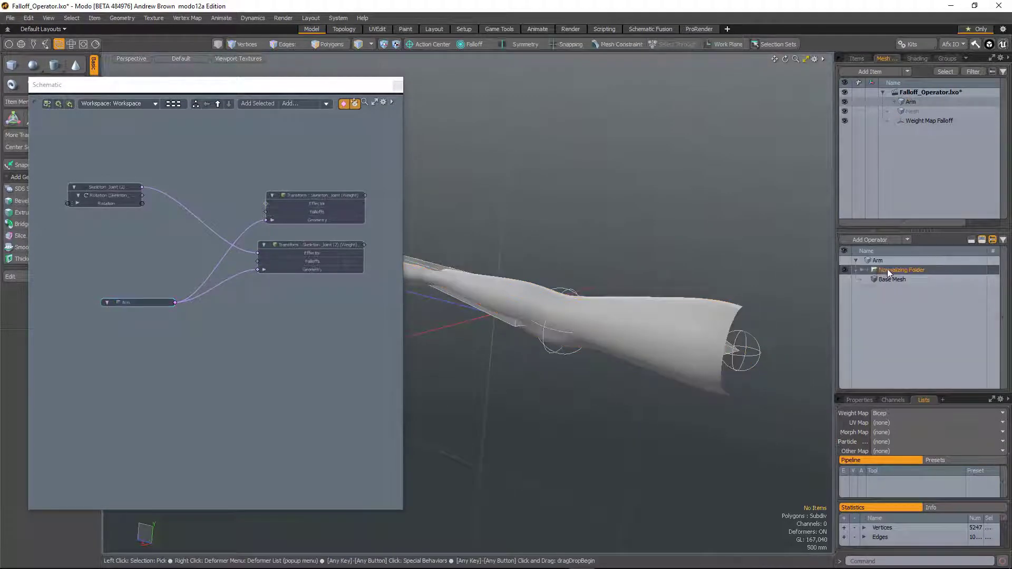
left_click(873, 240)
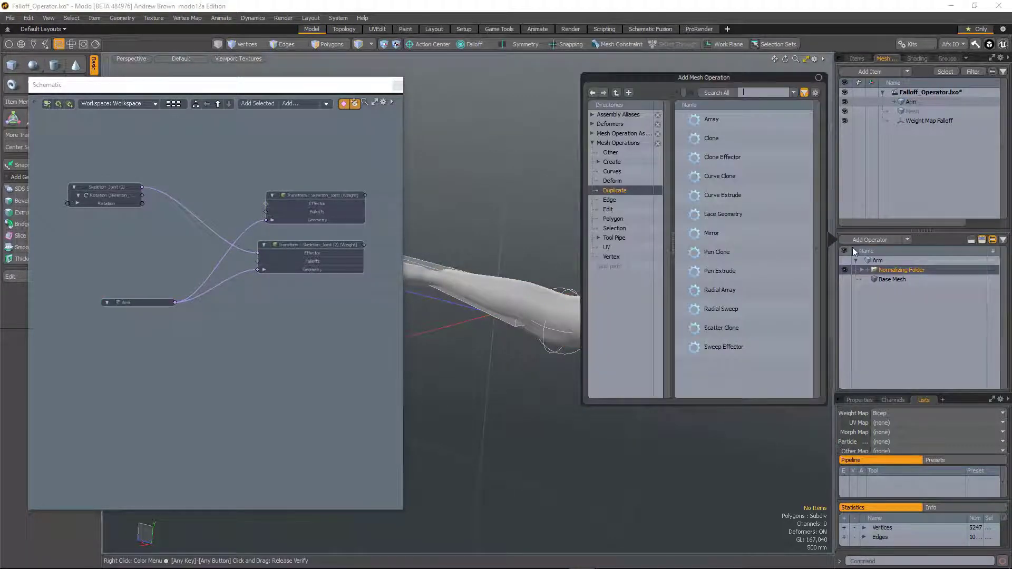
type("PUSH")
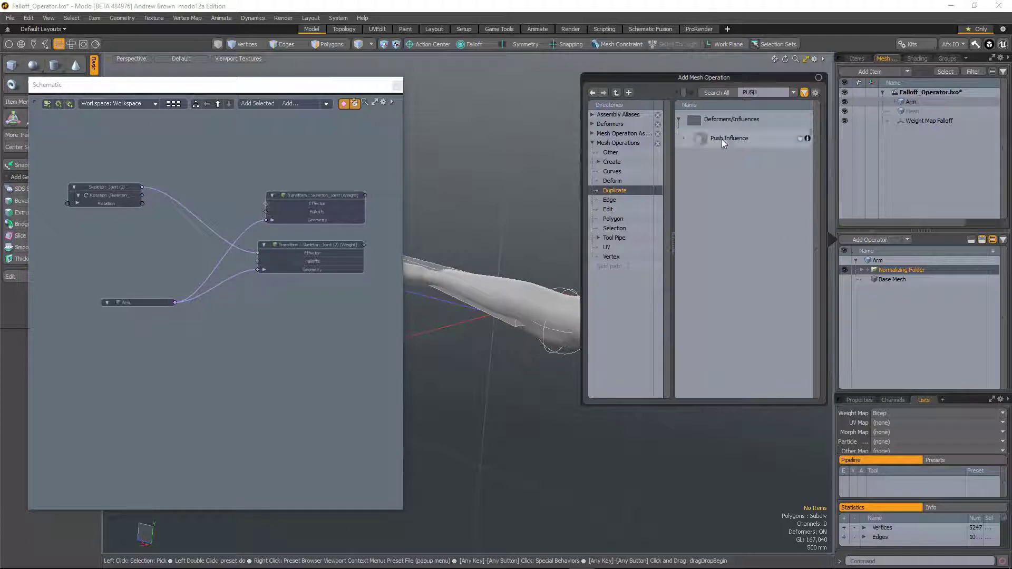
double_click(722, 139)
- Add a new Weight Map Falloff to the Push Influence's Falloffs
left_click(862, 270)
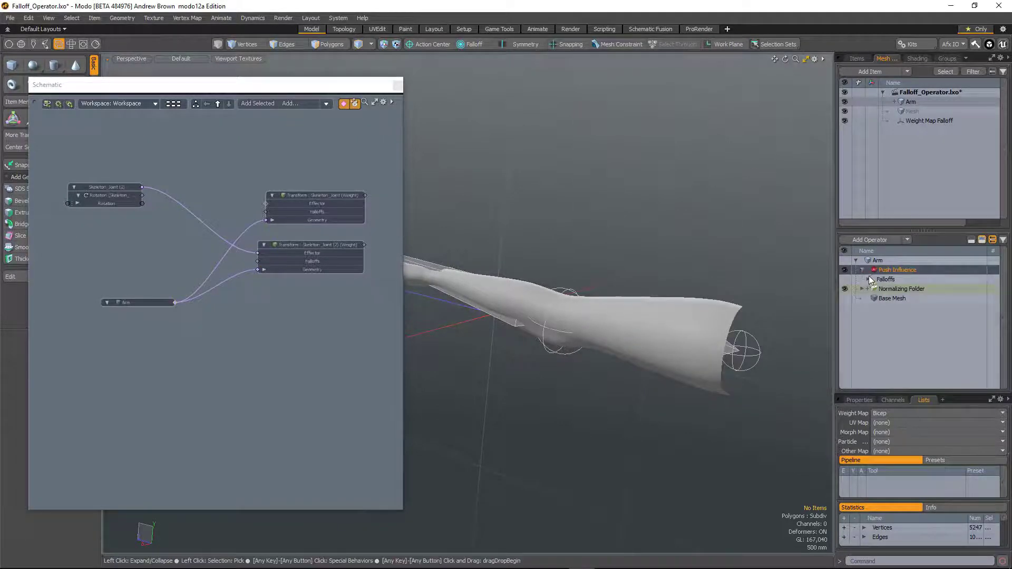
left_click(868, 279)
left_click(896, 289)
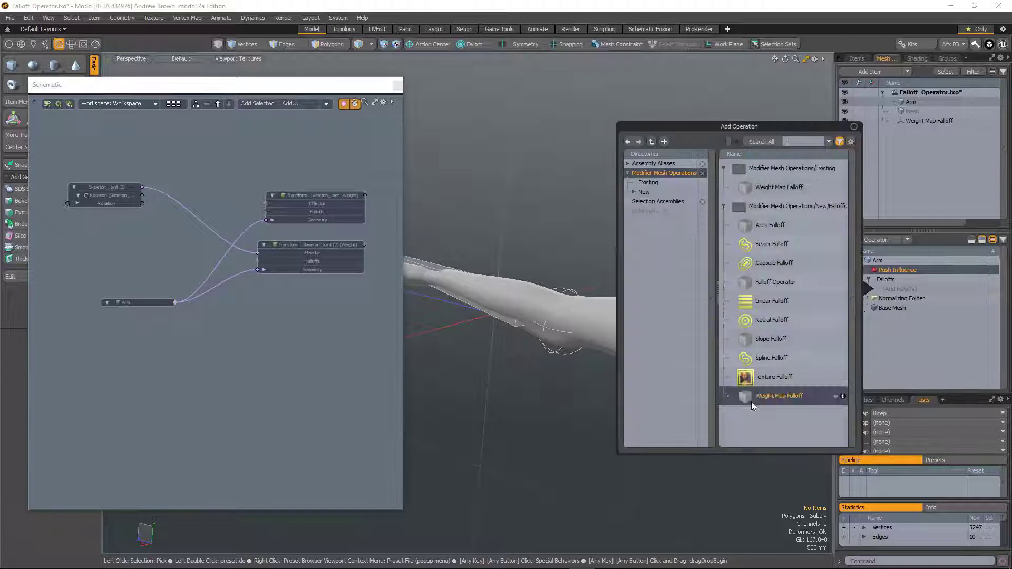
double_click(765, 395)
- Set the Push Influence's new Weight Map Falloff to use the Bicep weight map
left_click(863, 399)
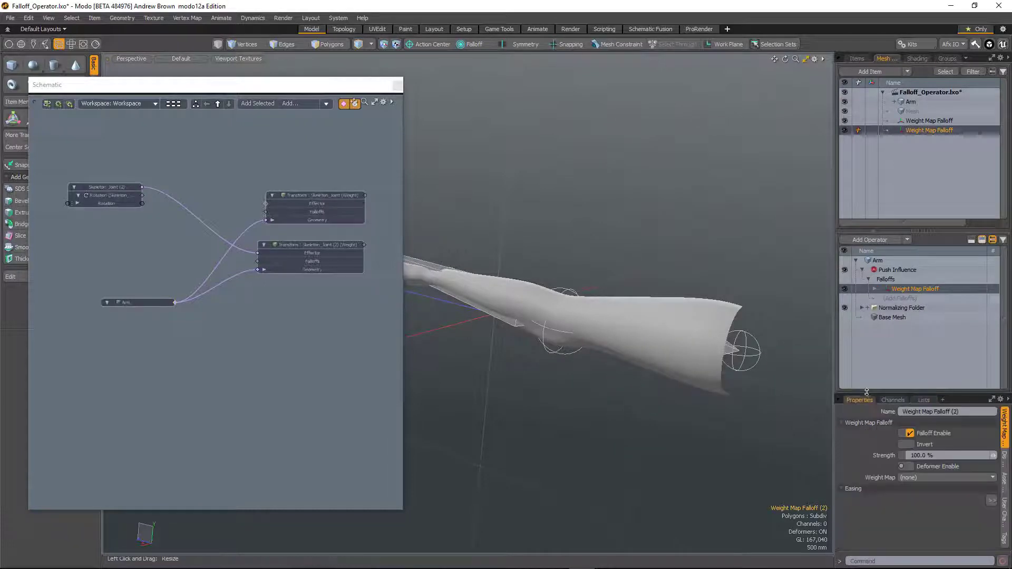
left_click_drag(866, 392, 867, 358)
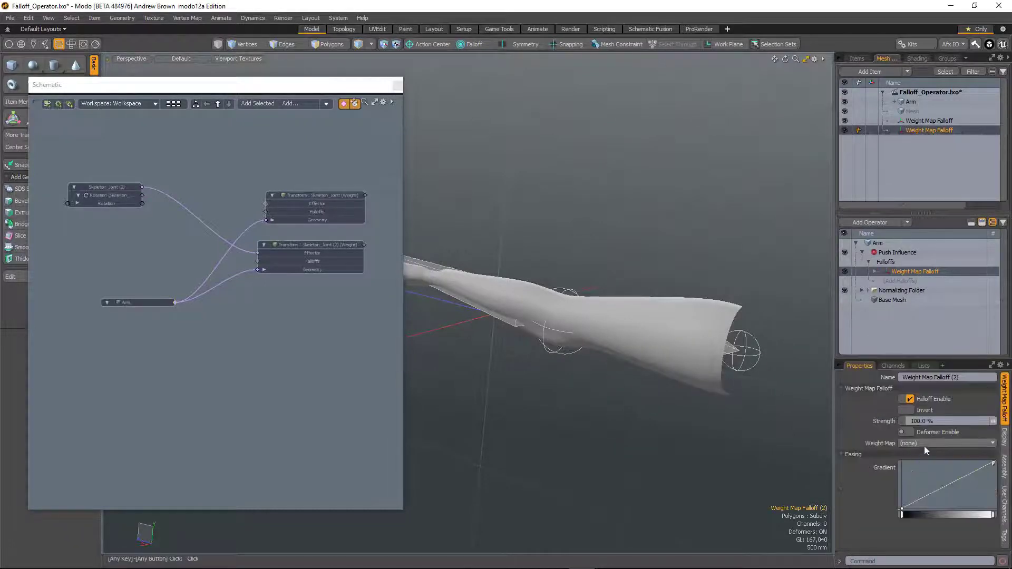
left_click(926, 446)
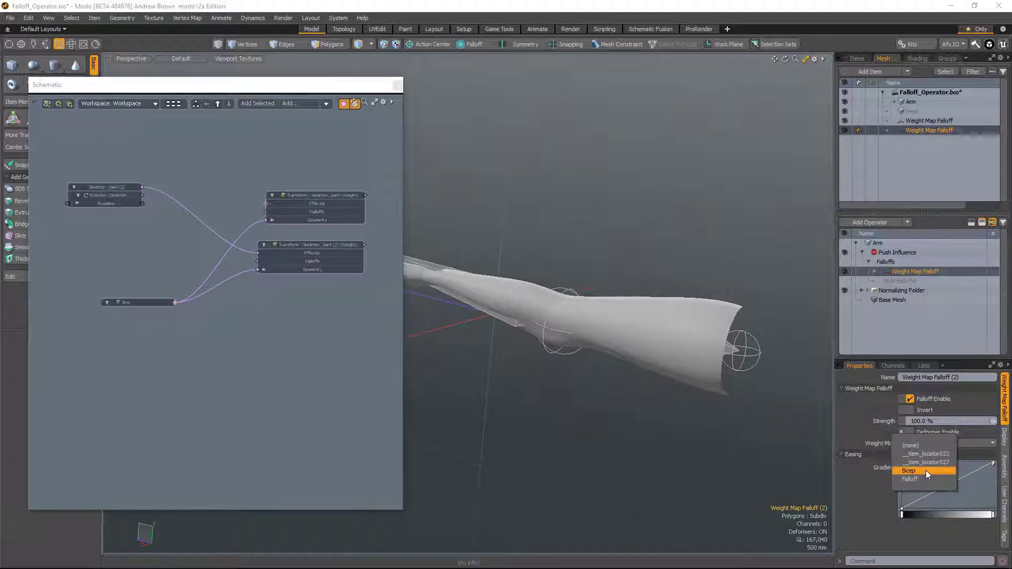
left_click(925, 470)
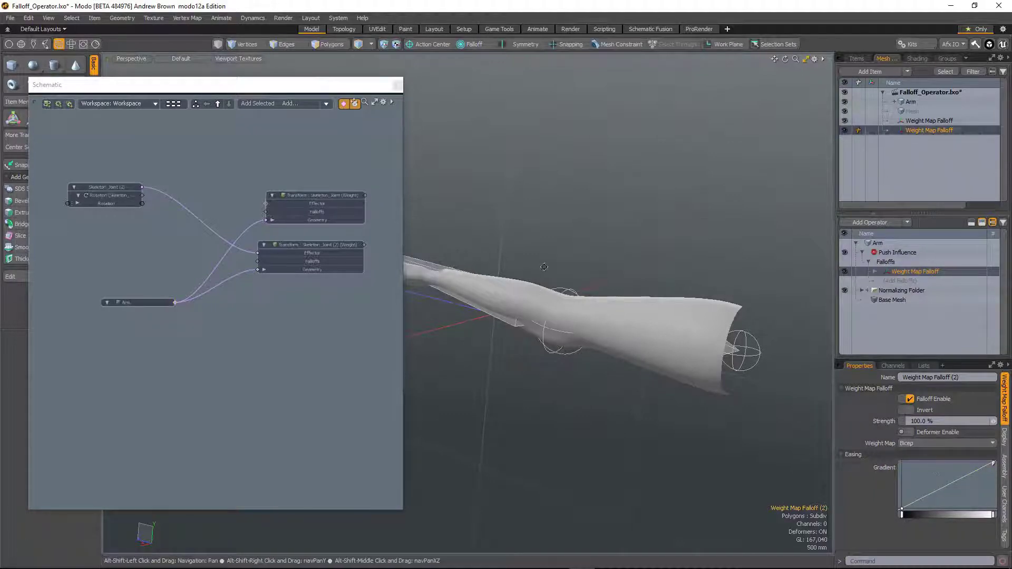
- Select Skeleton_Joint (2) and move its Schematic node below the Arm node
left_click_drag(543, 266, 552, 257, "alt")
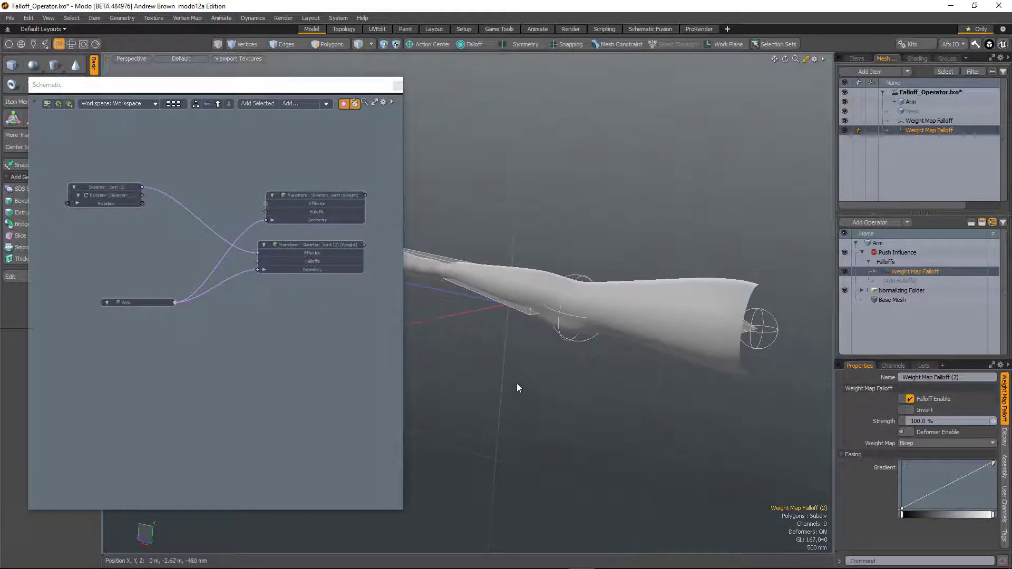
left_click(528, 312)
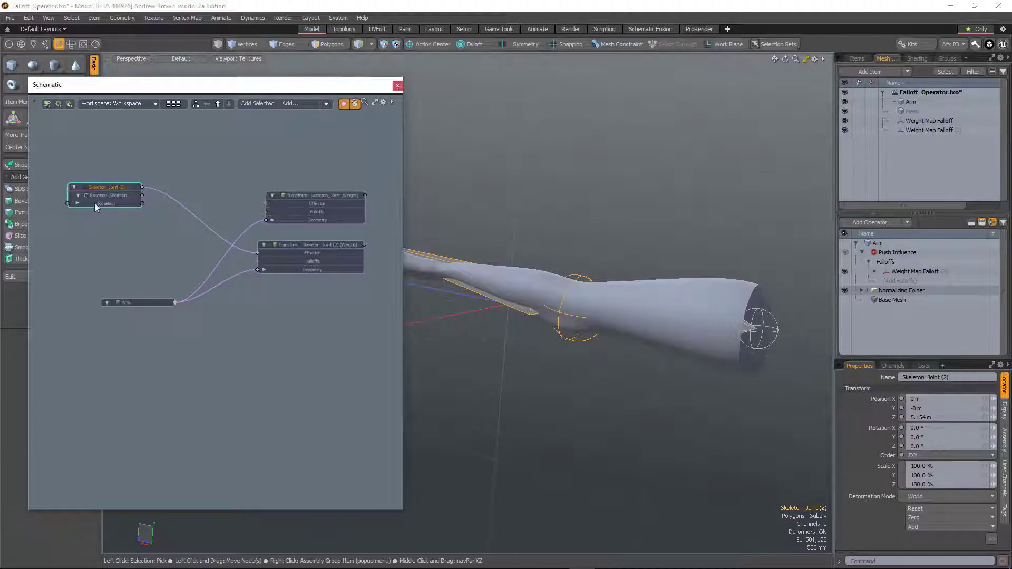
left_click_drag(79, 197, 87, 338)
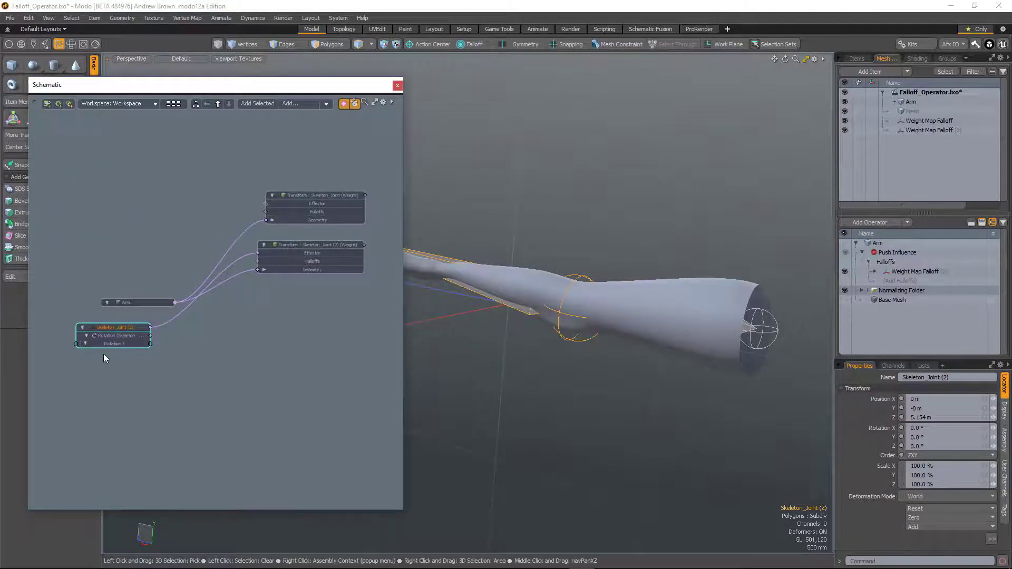
- Add the Push Influence with its Distance channel to the Schematic
left_click(896, 253)
left_click(855, 400)
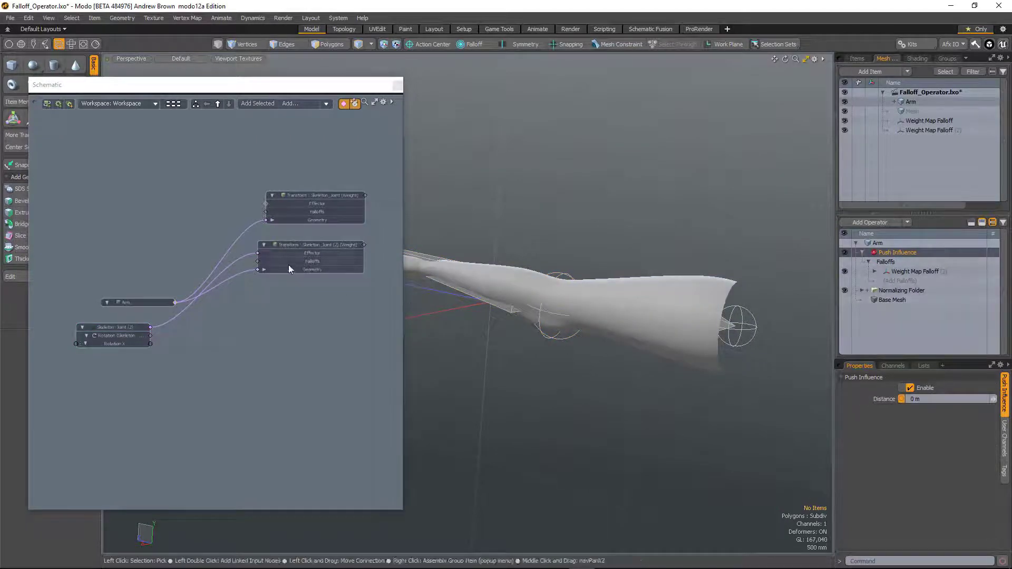
left_click(257, 104)
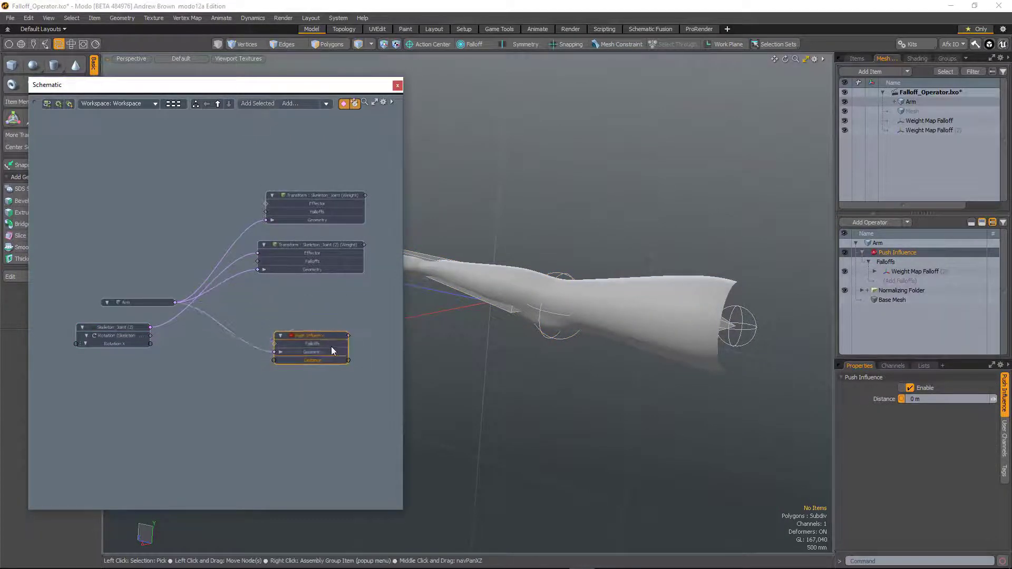
- Add a Relationship channel modifier to the Schematic, linking Skeleton_Joint (2)'s Rotation X to its Input and its Output to the Push Influence's Distance
left_click(327, 103)
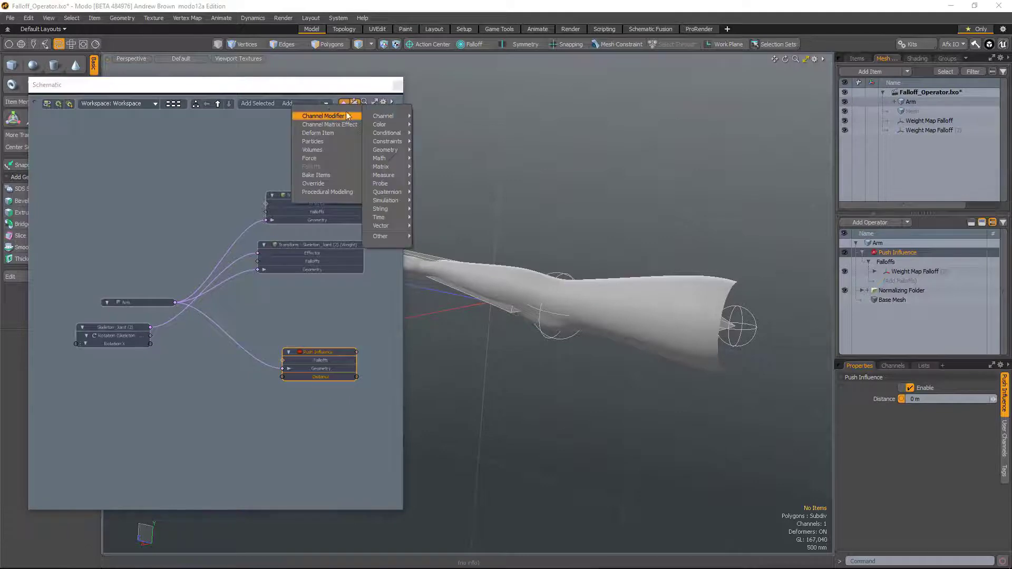
mouse_move(407, 117)
left_click(432, 132)
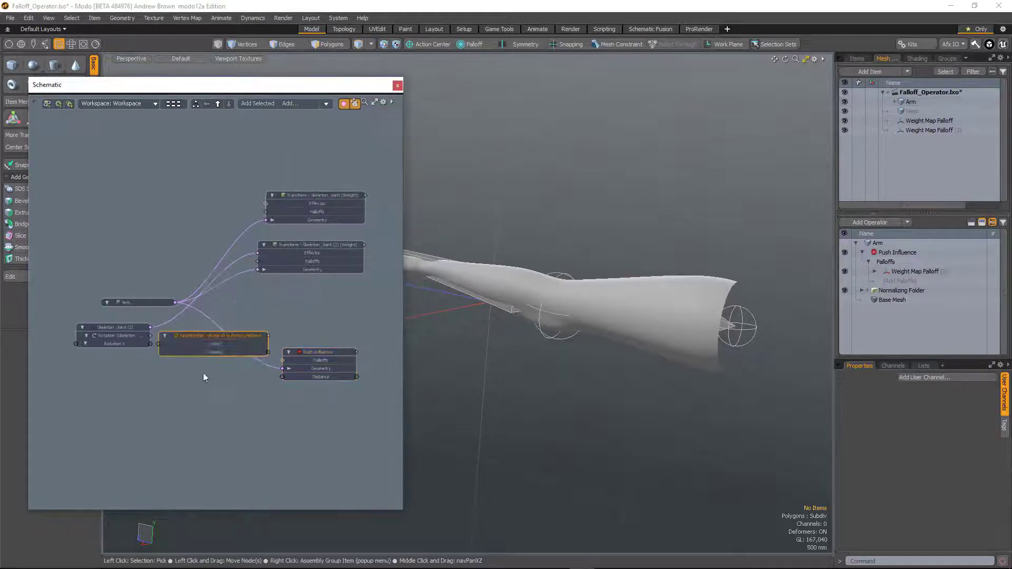
left_click(174, 385)
left_click_drag(150, 343, 142, 402)
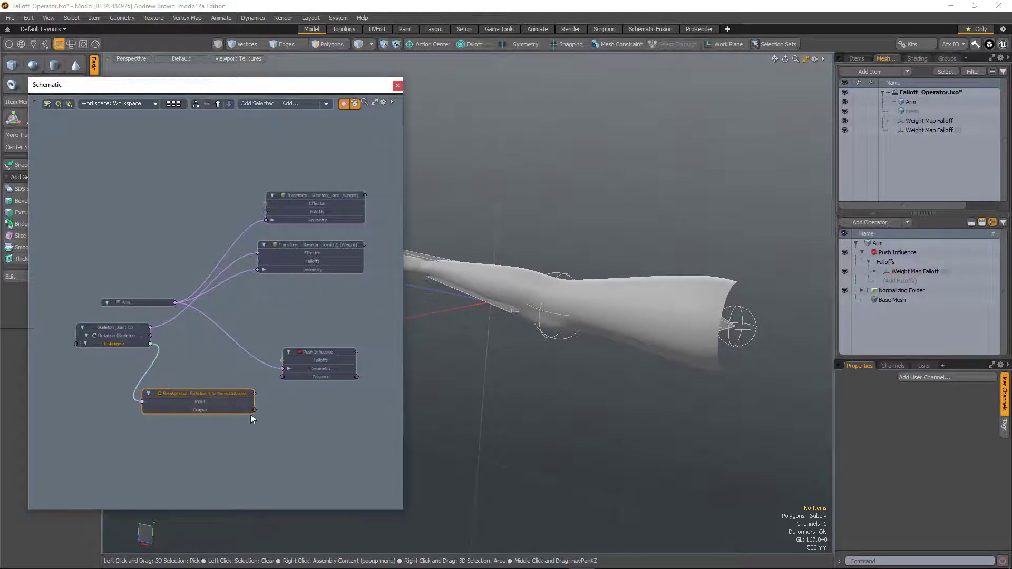
left_click_drag(254, 409, 283, 378)
left_click_drag(553, 355, 532, 349, "alt+shift")
left_click(214, 448)
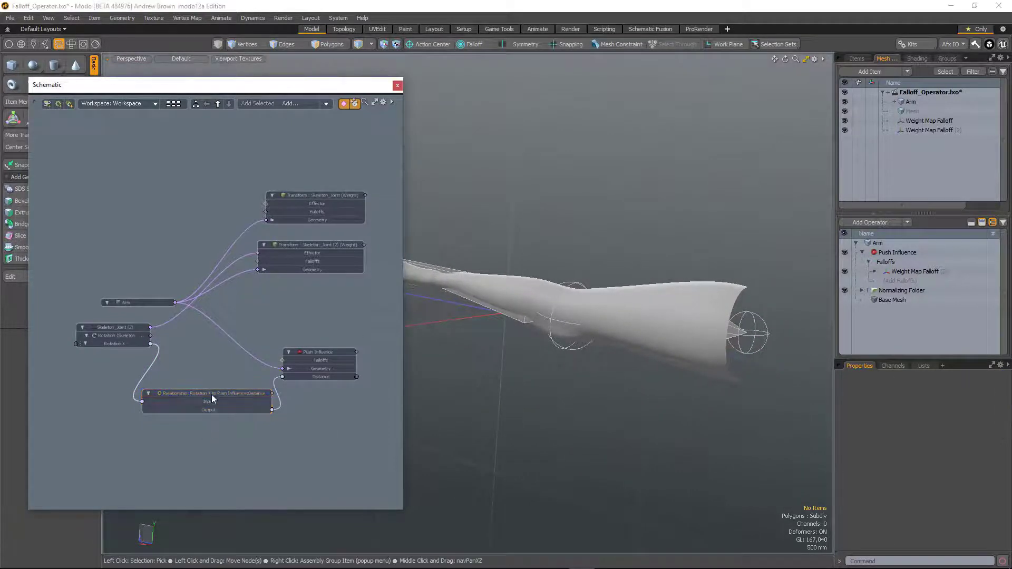
- Key the Relationship with the driver Rotation X at -81.3° and the driven Push Influence Distance at 440 mm
left_click(211, 395)
left_click_drag(488, 446, 163, 330)
left_click_drag(650, 343, 627, 354, "alt")
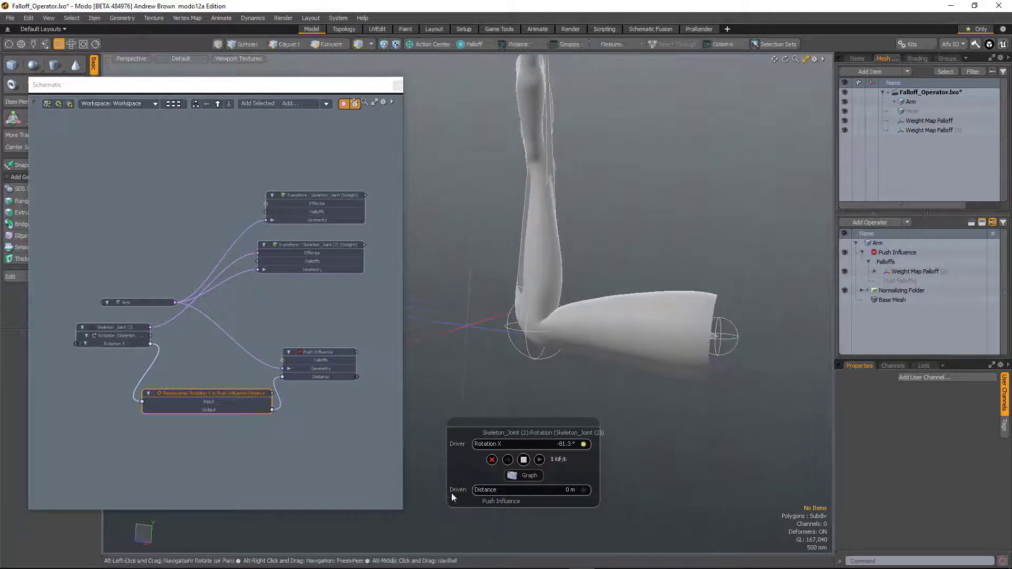
left_click_drag(484, 492, 562, 492)
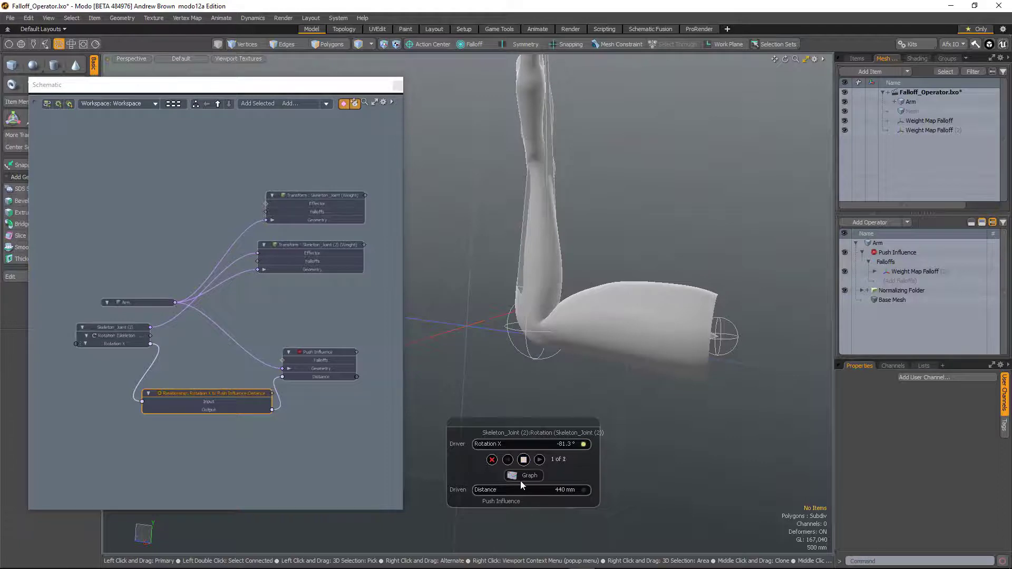
left_click(477, 373)
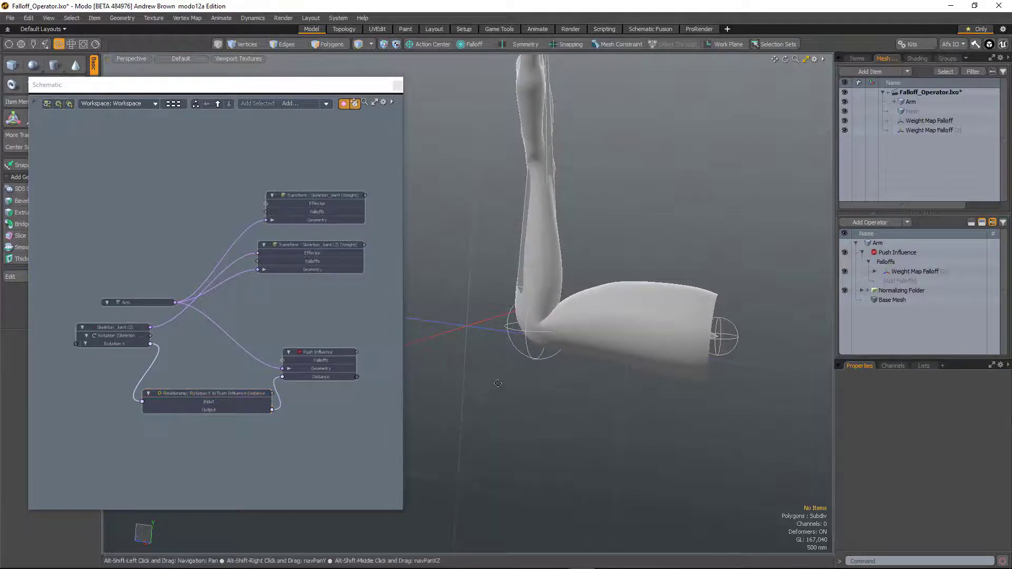
- Select Skeleton_Joint (2) at the elbow and rotate it about X to straighten the arm, testing the driven bicep bulge
left_click_drag(497, 383, 551, 454, "alt+shift")
left_click_drag(505, 365, 512, 371, "alt")
left_click(574, 428)
key("e")
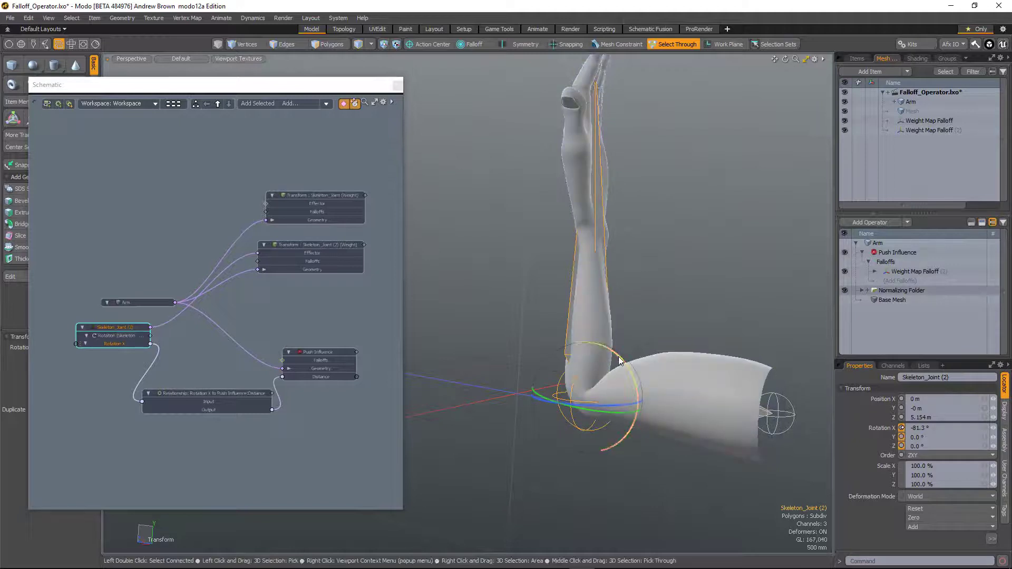
left_click_drag(619, 361, 575, 408)
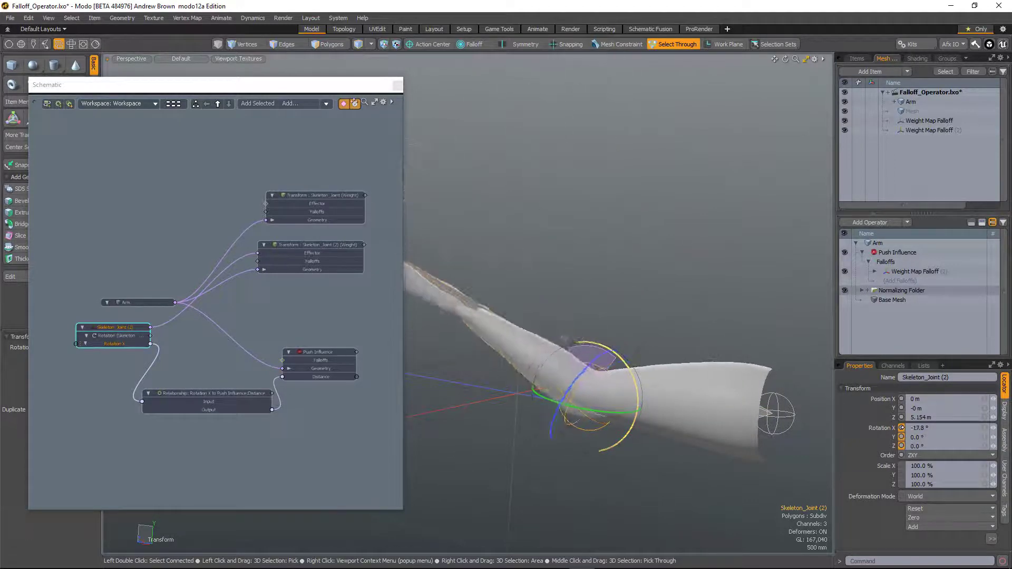